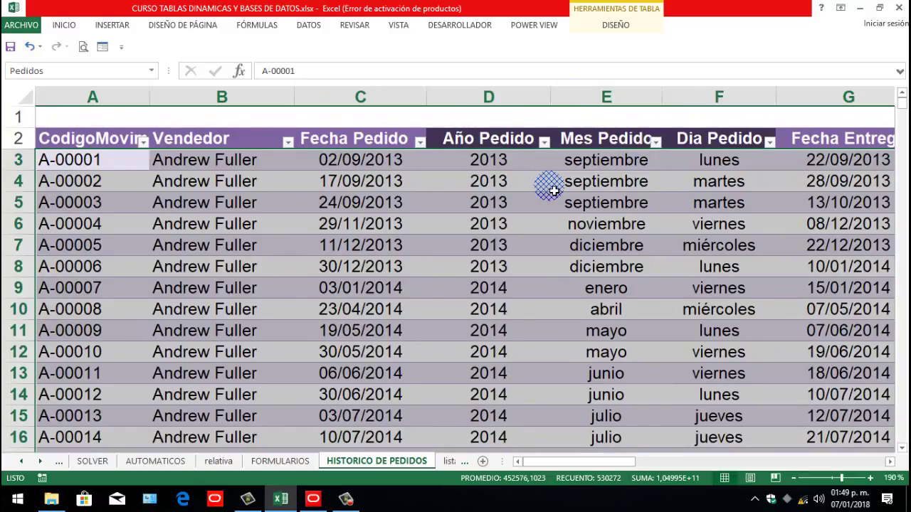
# Insert three blank table columns before the Fecha Entrega column on the HISTORICO DE PEDIDOS sheet.
pyautogui.click(890, 461)
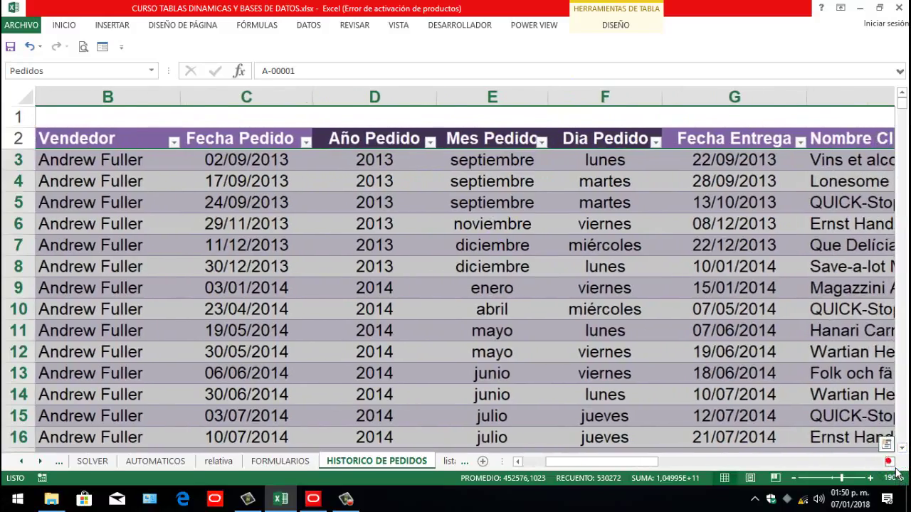
pyautogui.click(890, 461)
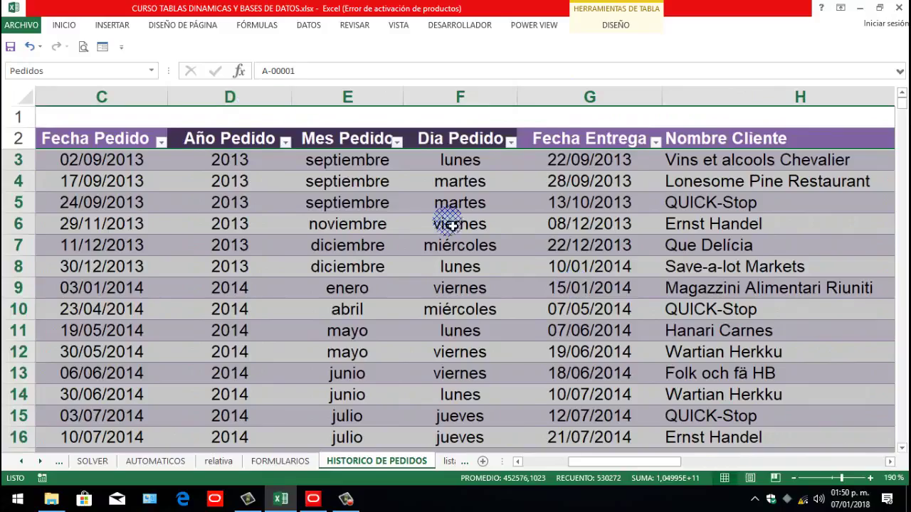
pyautogui.scroll(-3, 451, 163)
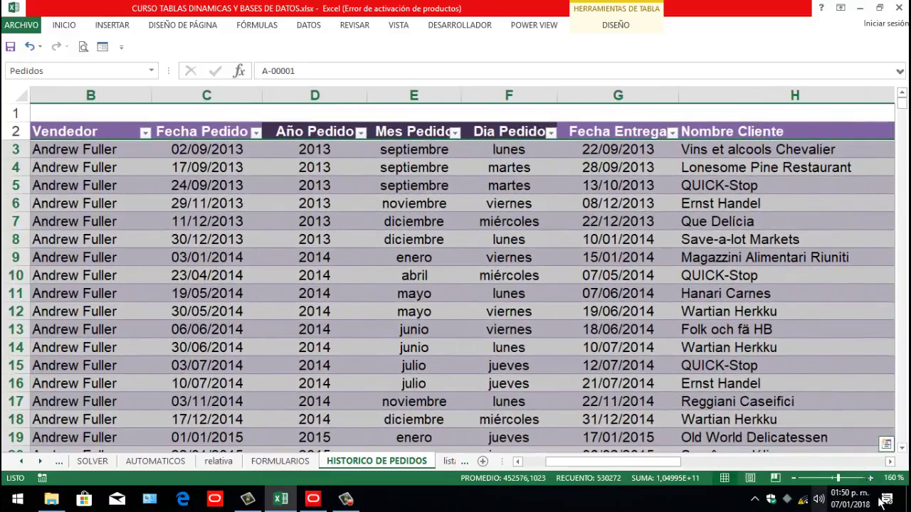
pyautogui.click(889, 461)
pyautogui.click(476, 96)
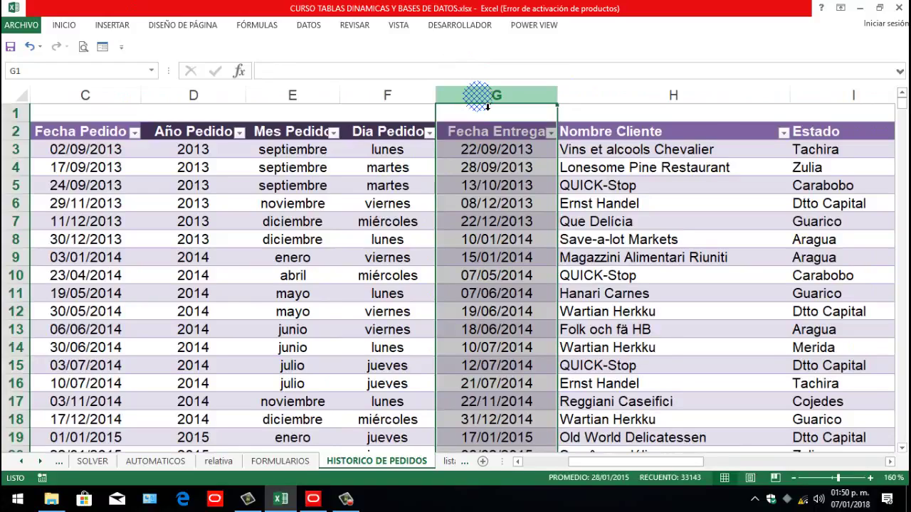
pyautogui.hotkey('ctrl', '+')
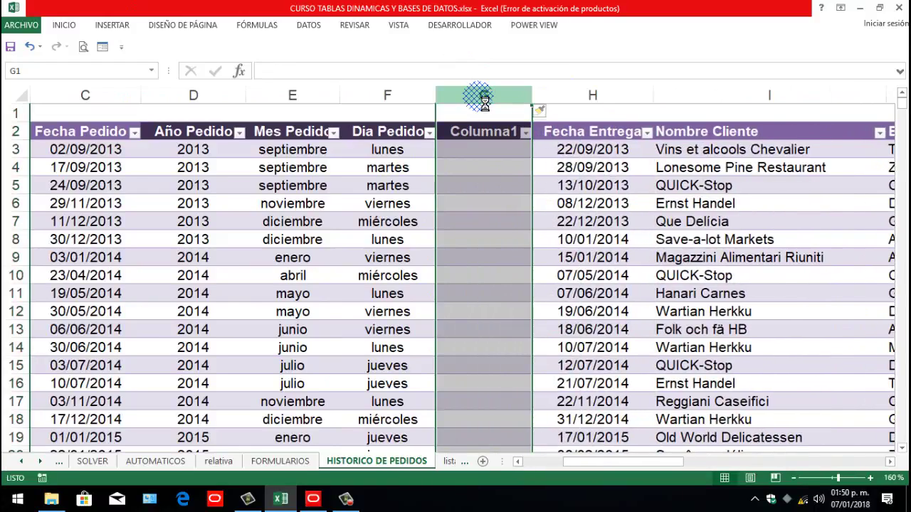
pyautogui.hotkey('ctrl', '+')
pyautogui.hotkey('ctrl', '+')
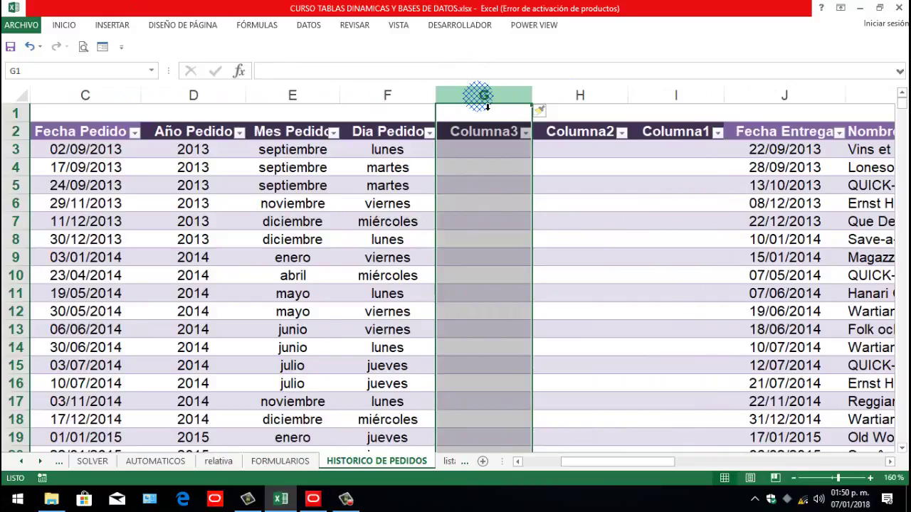
# Name the three new column headers Trimestre, Semestre and Temporada in G2, H2 and I2.
pyautogui.click(508, 134)
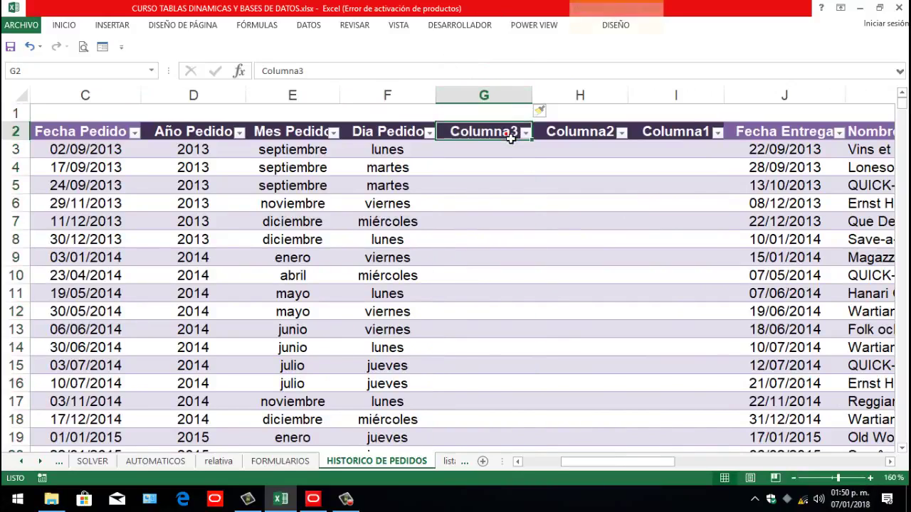
pyautogui.write('Trimestre')
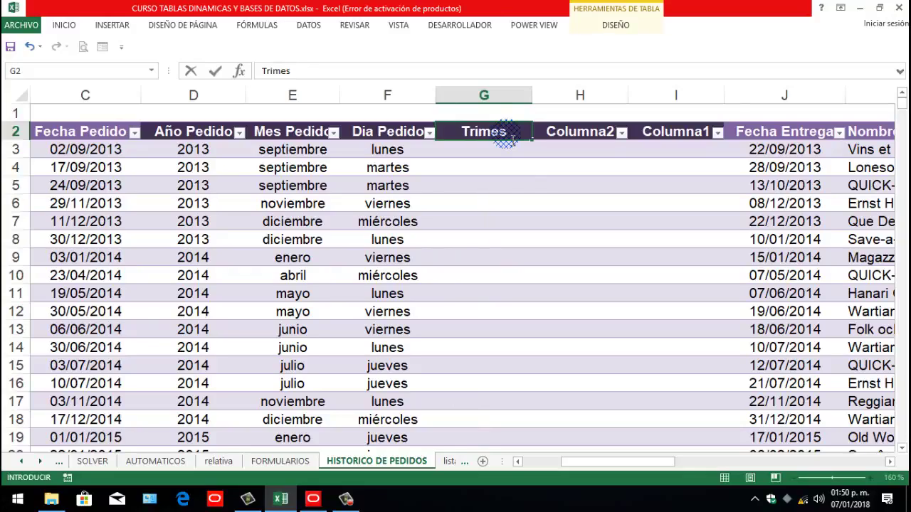
pyautogui.click(580, 134)
pyautogui.write('Sem')
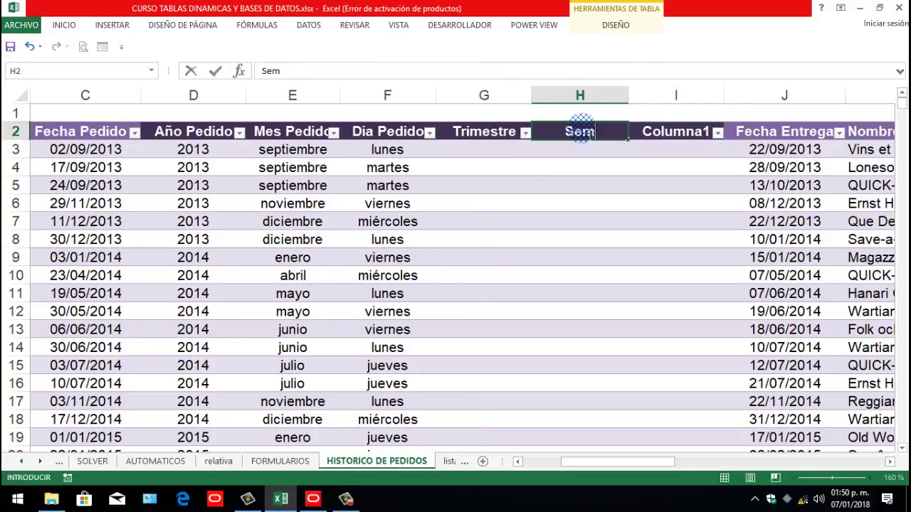
pyautogui.write('estre')
pyautogui.click(669, 134)
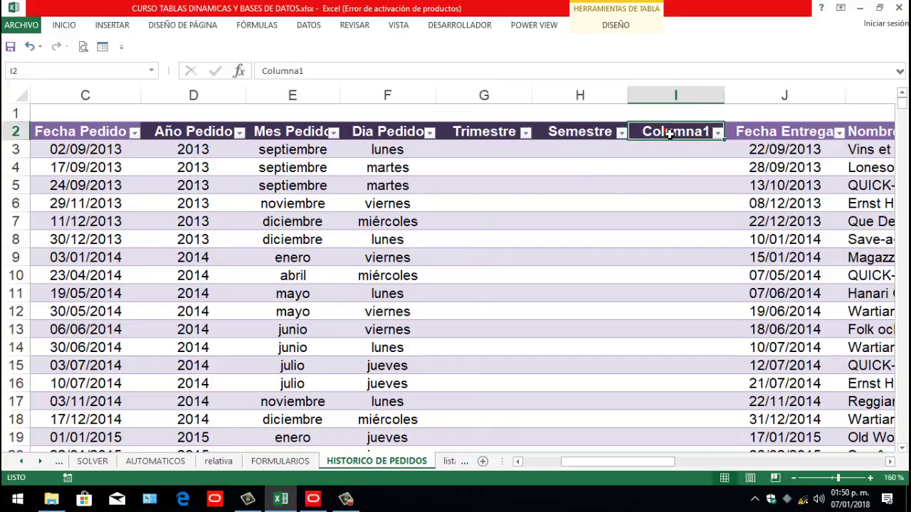
pyautogui.write('Te')
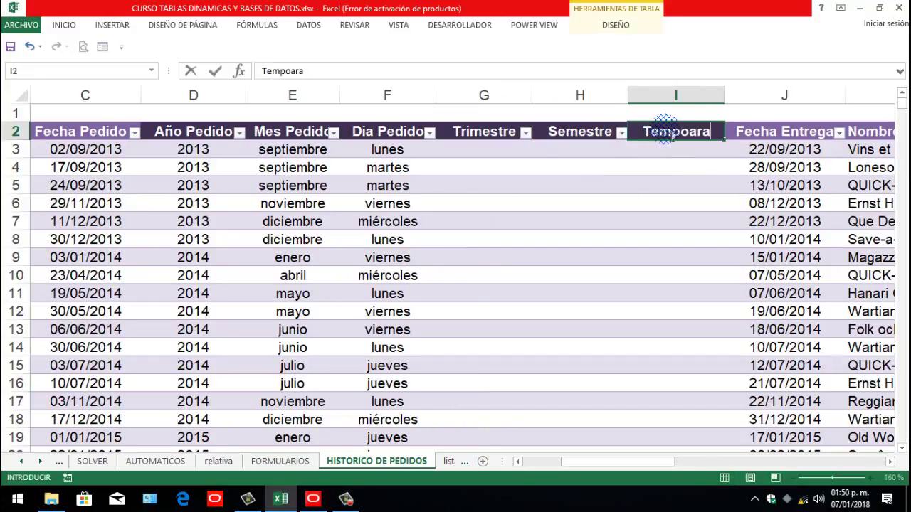
pyautogui.write('mporada')
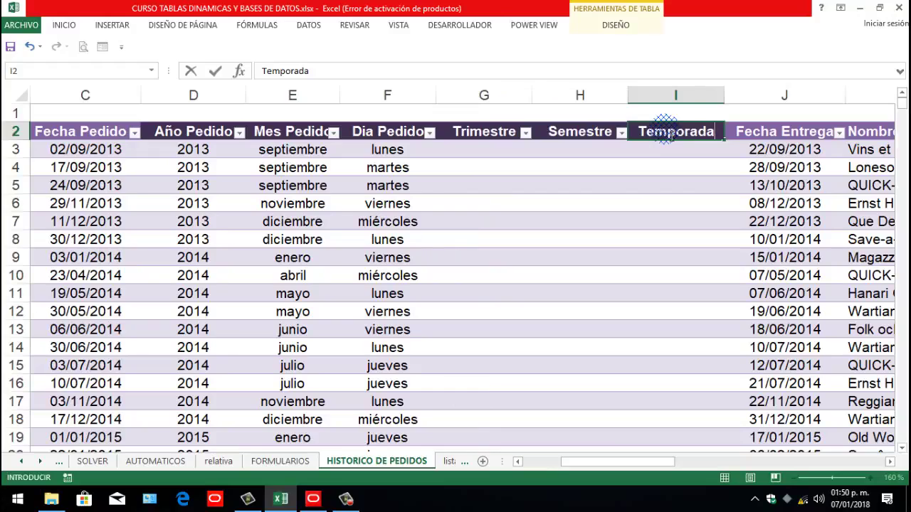
pyautogui.press('Return')
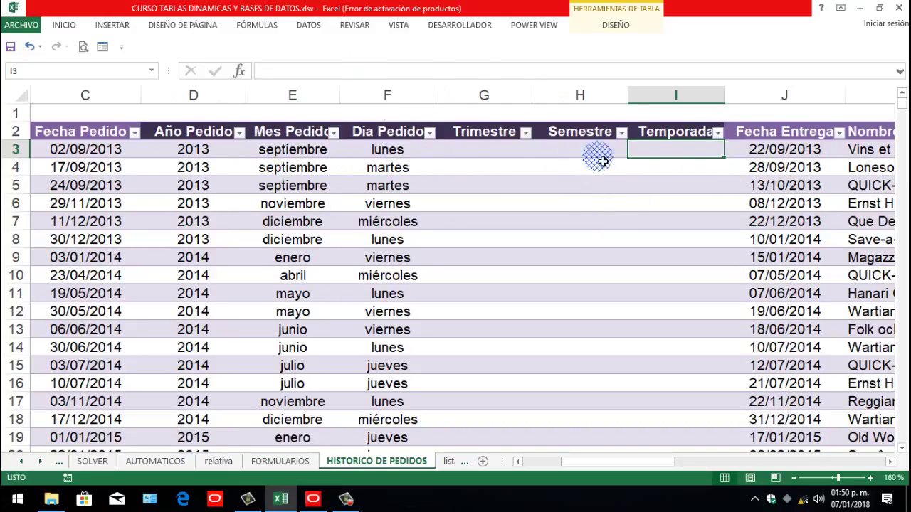
# Build a list of months from Enero to Diciembre in U3:U14, outside the orders table.
pyautogui.click(514, 152)
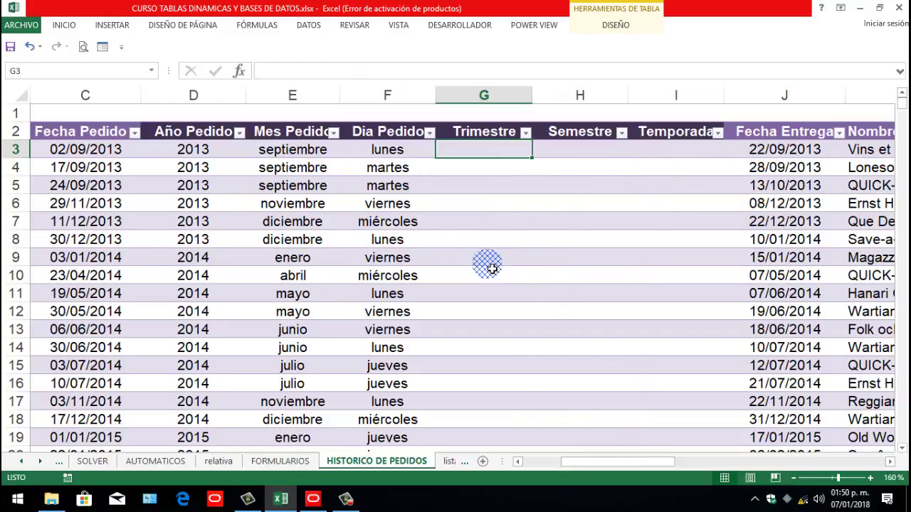
pyautogui.moveTo(605, 463); pyautogui.dragTo(889, 461)
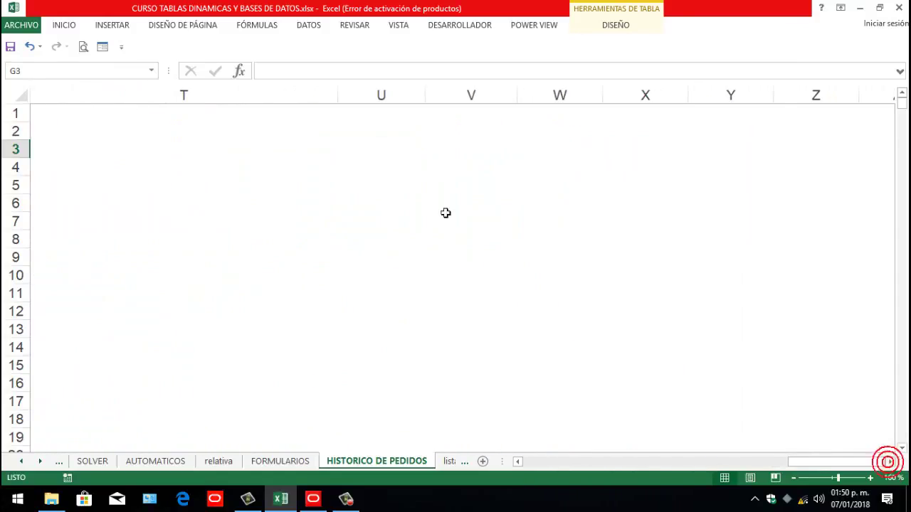
pyautogui.click(399, 157)
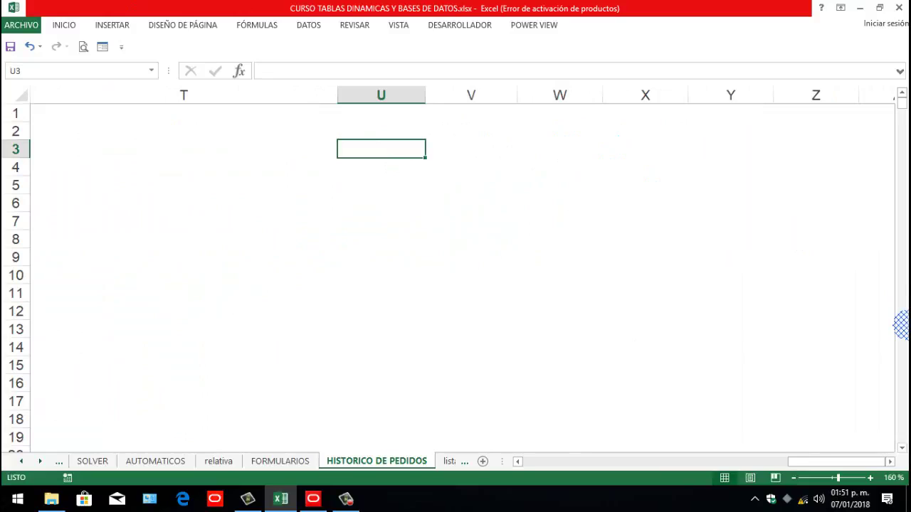
pyautogui.write('Enero')
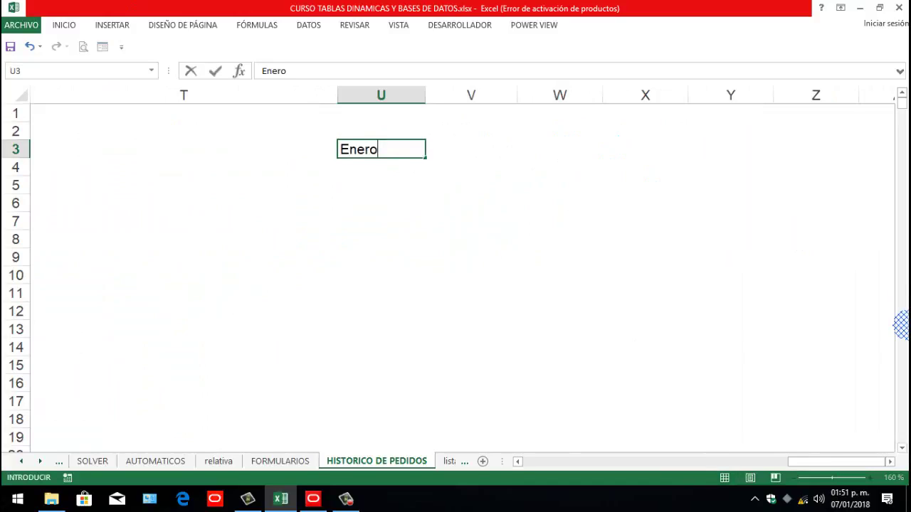
pyautogui.moveTo(462, 288); pyautogui.dragTo(455, 278)
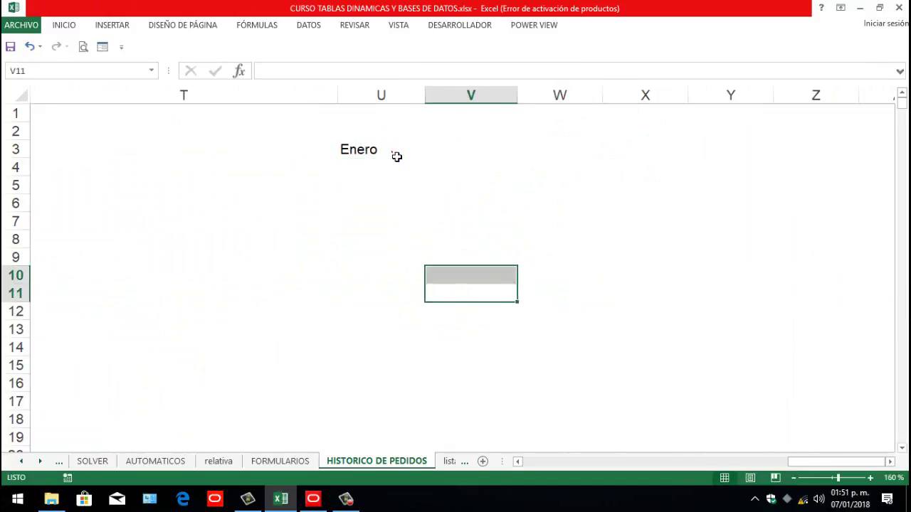
pyautogui.click(392, 153)
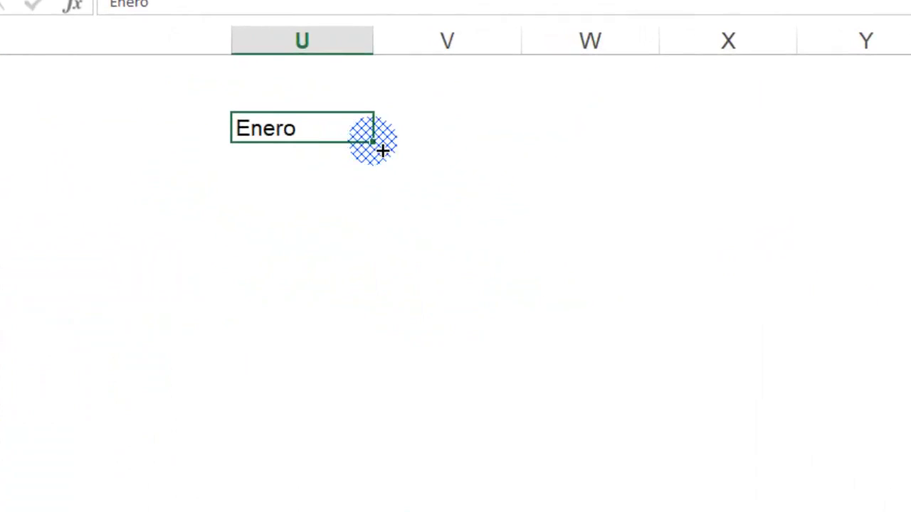
pyautogui.moveTo(383, 150); pyautogui.dragTo(365, 479)
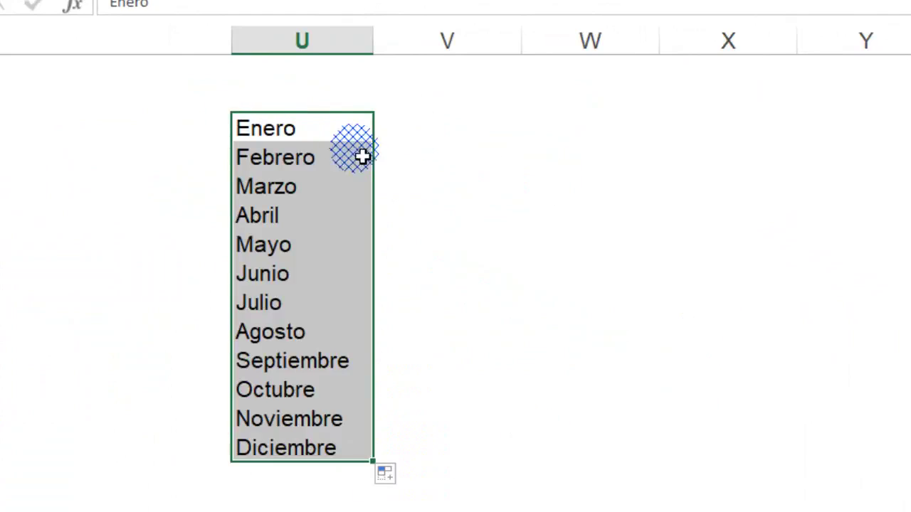
# Enter I Trimestre in V3 beside Enero and fill it down through the Abril row.
pyautogui.click(447, 128)
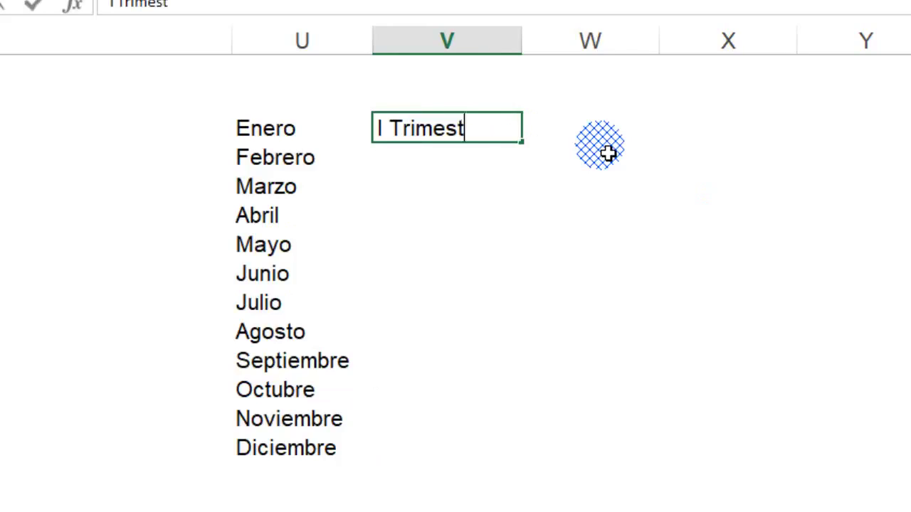
pyautogui.press('Return')
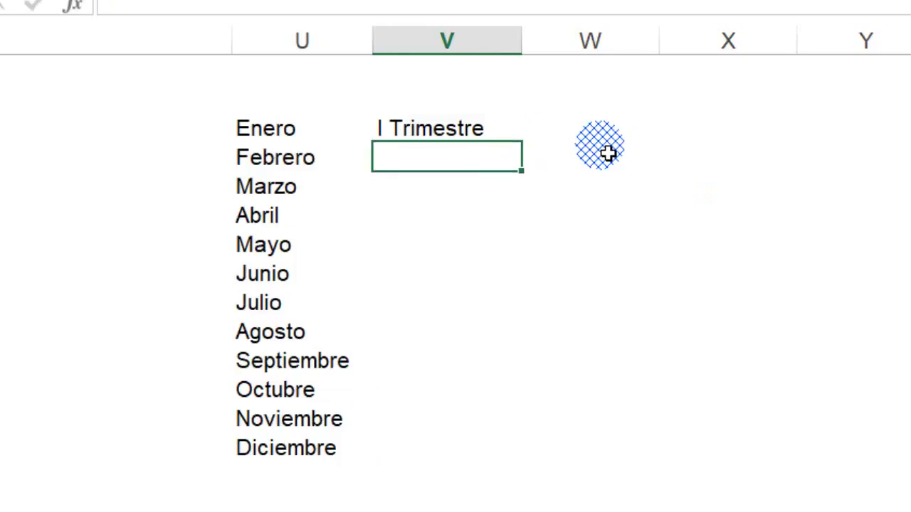
pyautogui.click(511, 130)
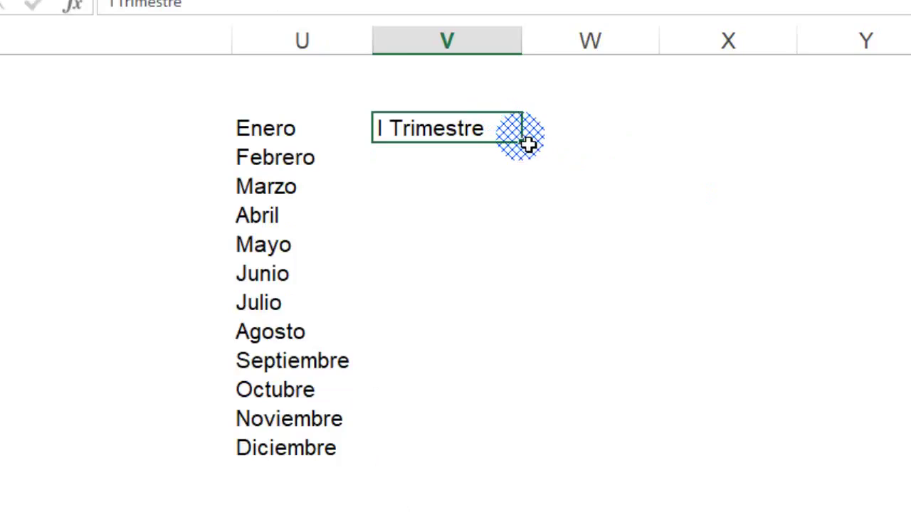
pyautogui.moveTo(522, 141); pyautogui.dragTo(525, 228)
# Change the Abril entry in column V to II Trimestre and fill it down through Julio.
pyautogui.click(385, 227)
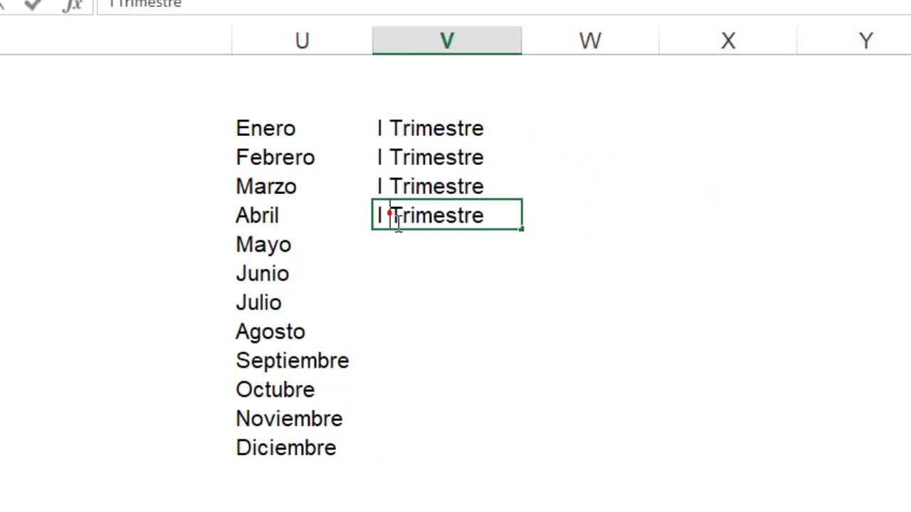
pyautogui.write('I')
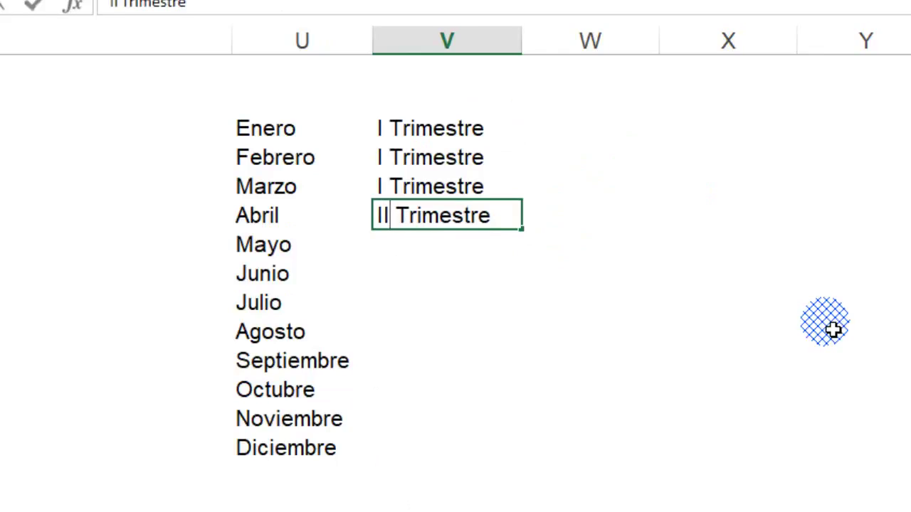
pyautogui.press('Return')
pyautogui.click(448, 217)
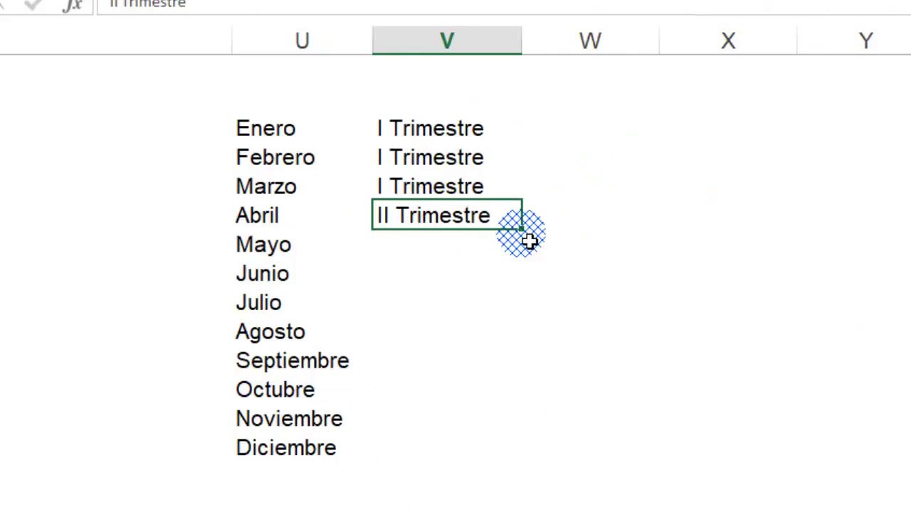
pyautogui.moveTo(530, 241); pyautogui.dragTo(498, 323)
# Change the Julio entry in column V to III Trimestre and fill it down through Octubre.
pyautogui.doubleClick(410, 313)
pyautogui.doubleClick(385, 302)
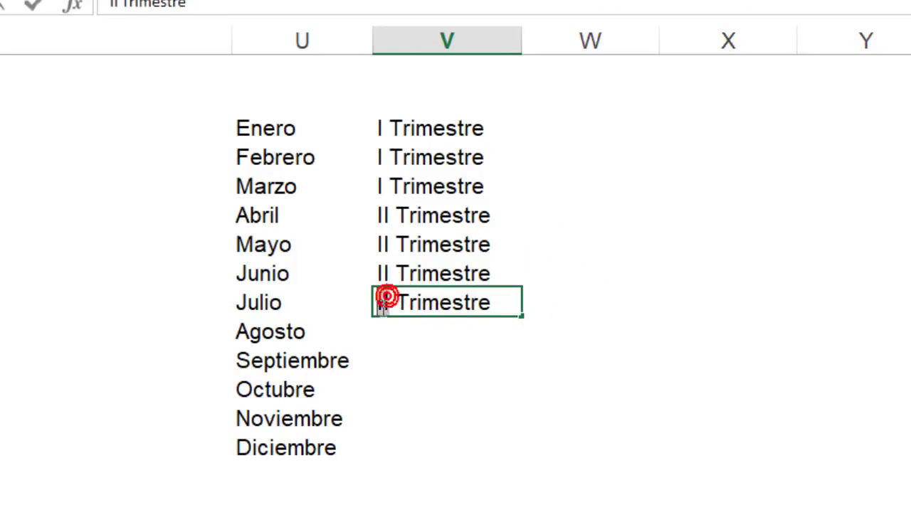
pyautogui.write('III')
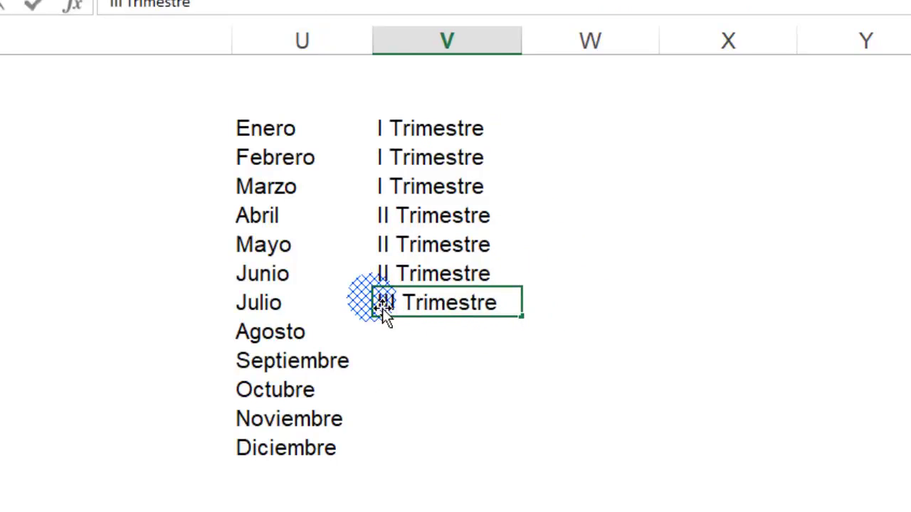
pyautogui.press('Return')
pyautogui.click(471, 310)
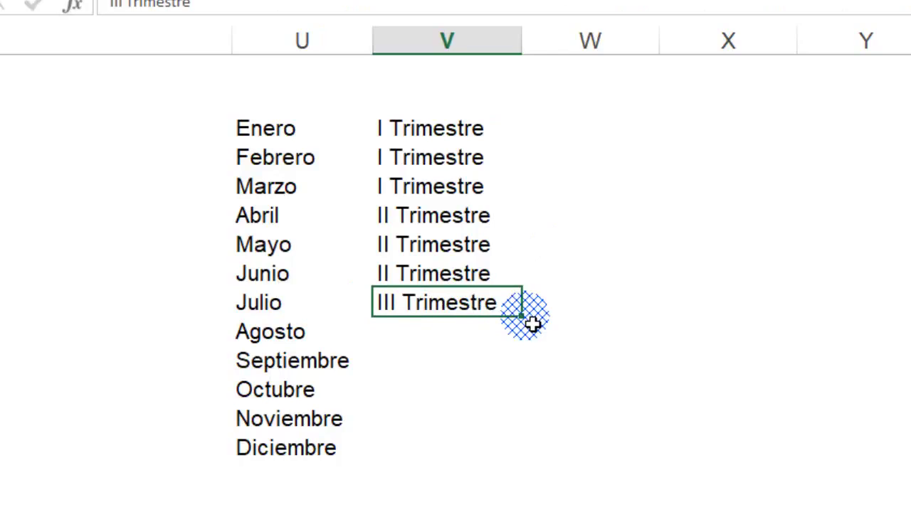
pyautogui.moveTo(533, 324); pyautogui.dragTo(373, 392)
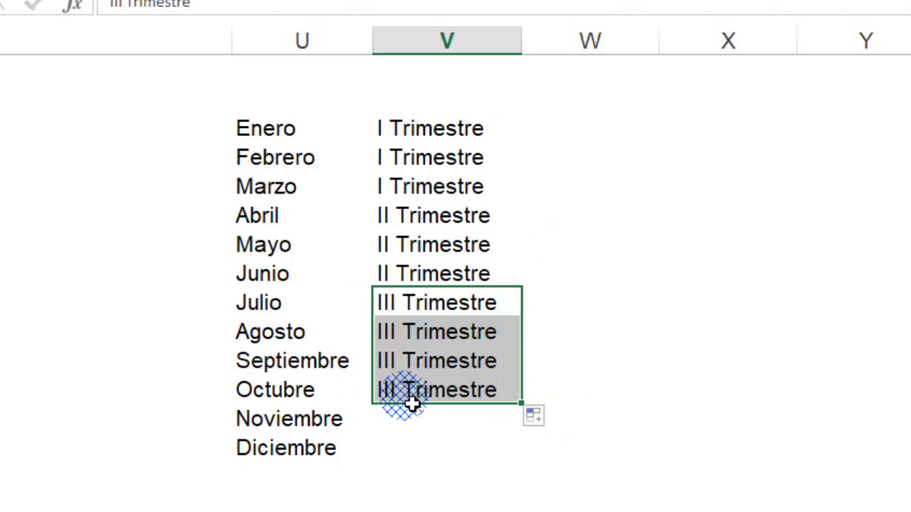
# Change the Octubre entry in column V to VI Trimestre and fill it down through Diciembre.
pyautogui.doubleClick(410, 402)
pyautogui.doubleClick(385, 391)
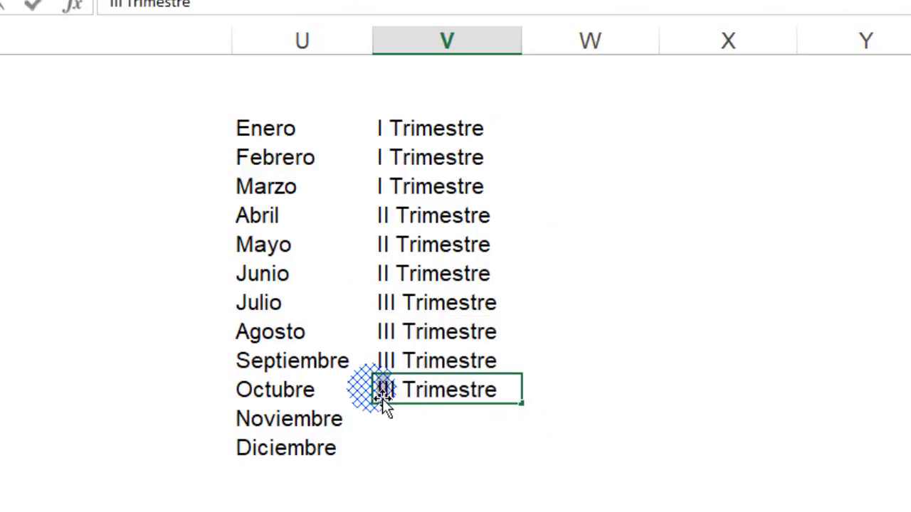
pyautogui.write('VI')
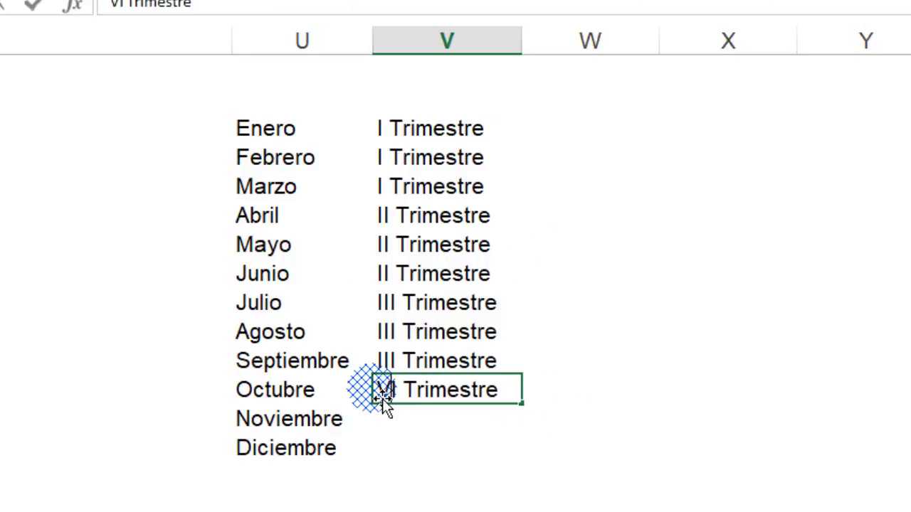
pyautogui.press('Return')
pyautogui.click(464, 394)
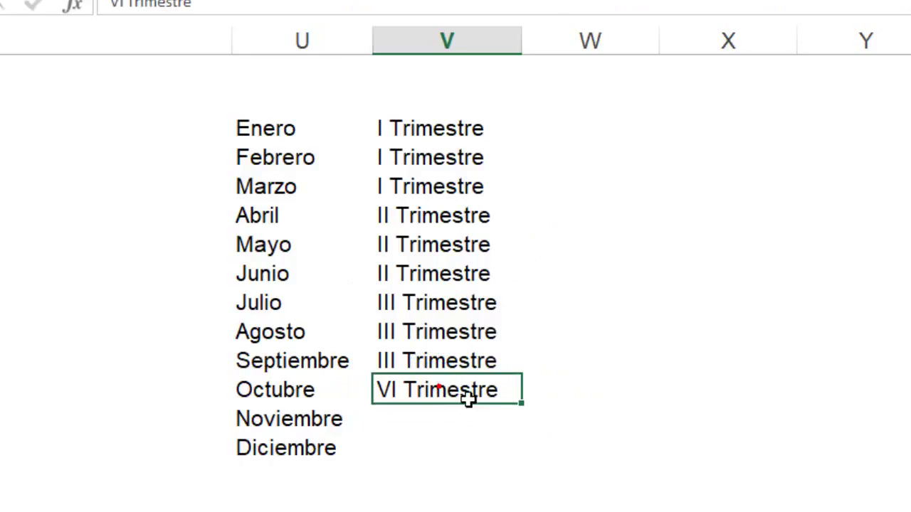
pyautogui.moveTo(525, 407); pyautogui.dragTo(526, 464)
# Enter I Semestre in W3 beside Enero and fill it down through the Julio row.
pyautogui.click(585, 135)
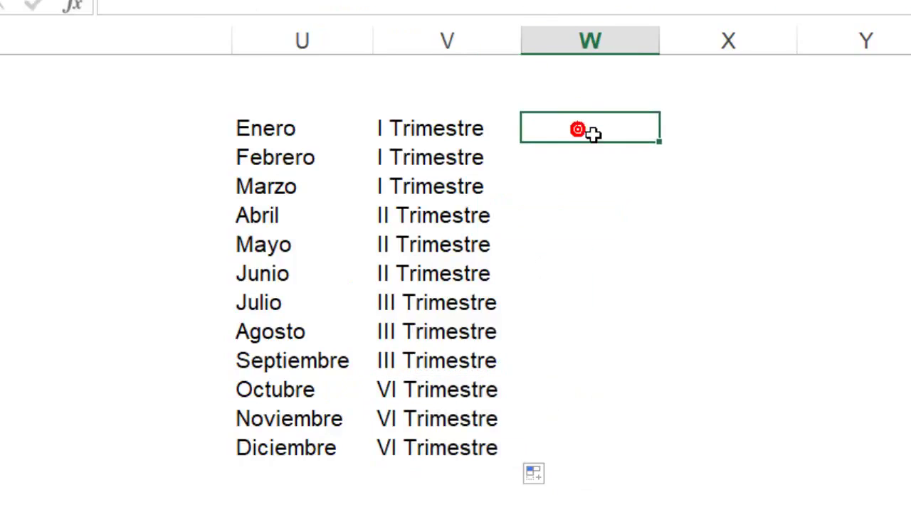
pyautogui.rightClick(593, 135)
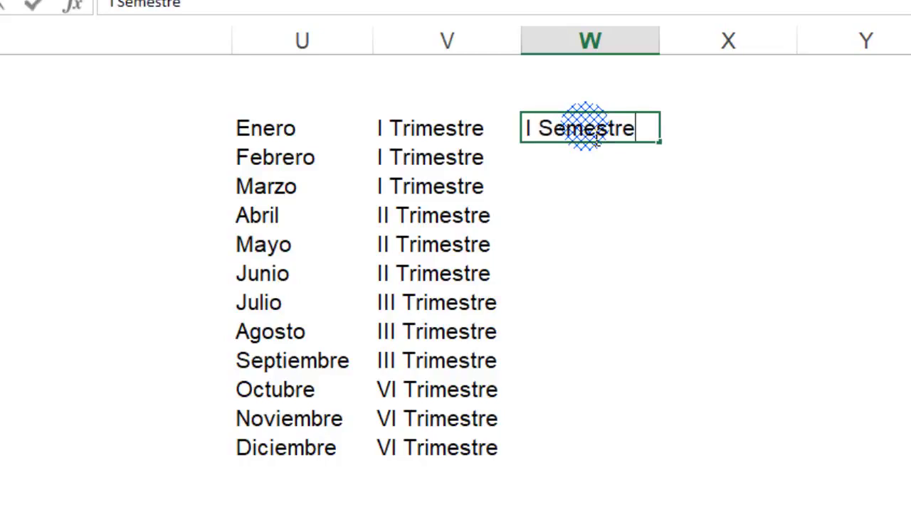
pyautogui.moveTo(681, 208); pyautogui.dragTo(634, 181)
pyautogui.click(617, 133)
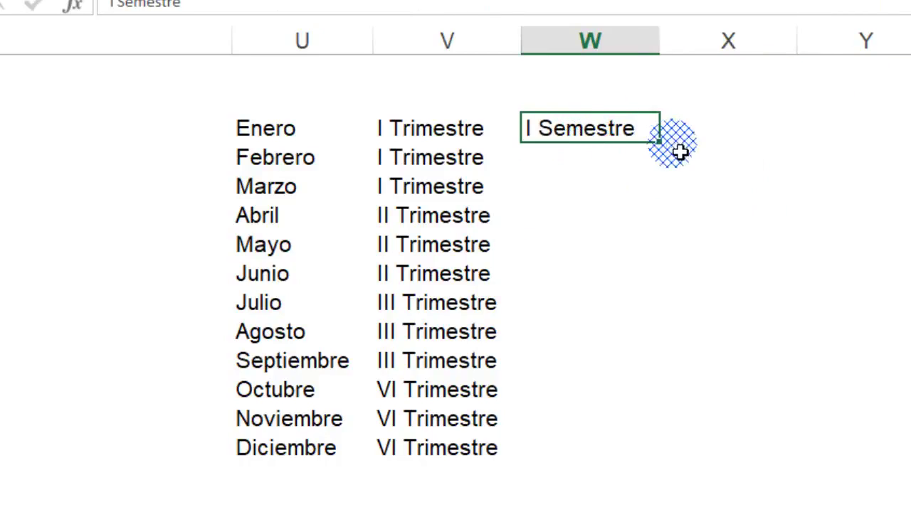
pyautogui.moveTo(660, 142); pyautogui.dragTo(554, 313)
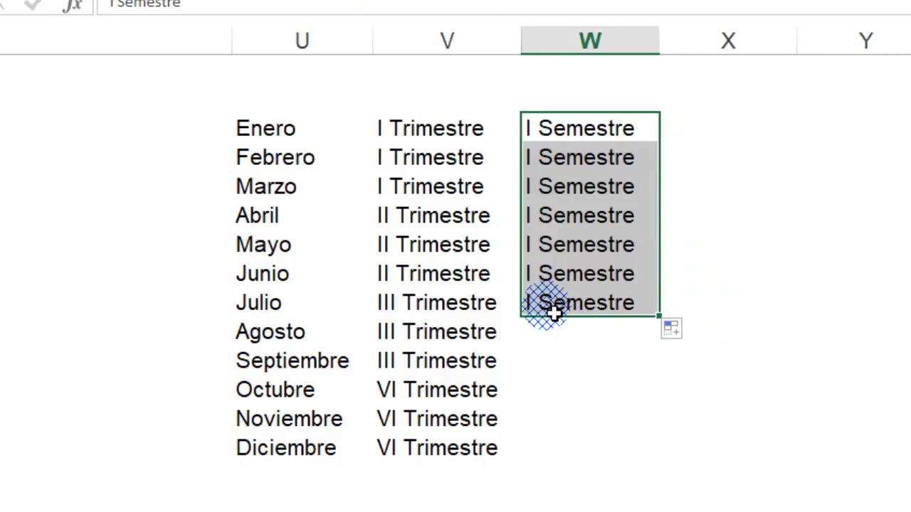
# Change the Julio entry in column W to II Semestre and fill it down through Diciembre.
pyautogui.click(554, 313)
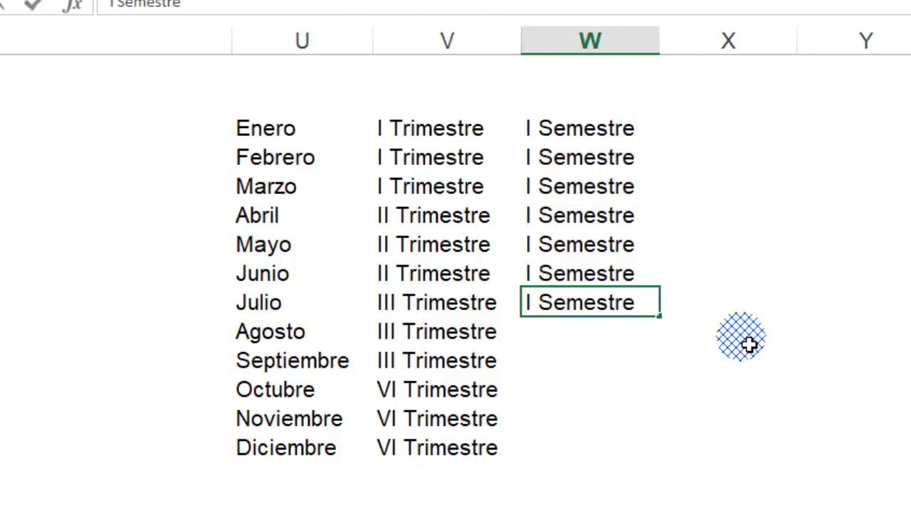
pyautogui.write('I')
pyautogui.press('Return')
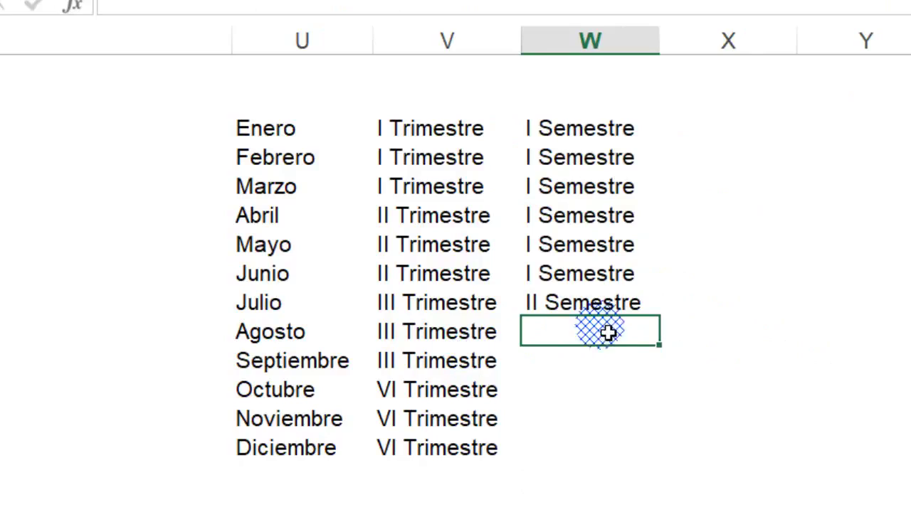
pyautogui.click(606, 306)
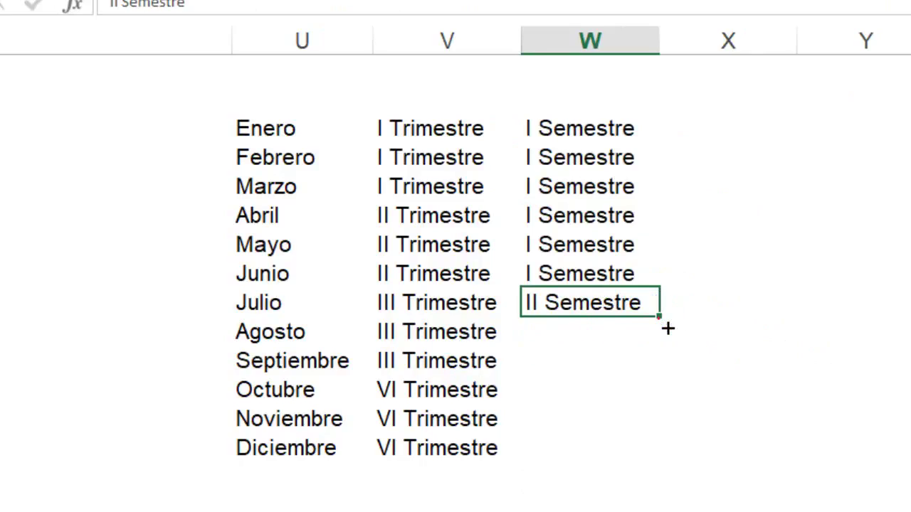
pyautogui.moveTo(660, 318); pyautogui.dragTo(643, 470)
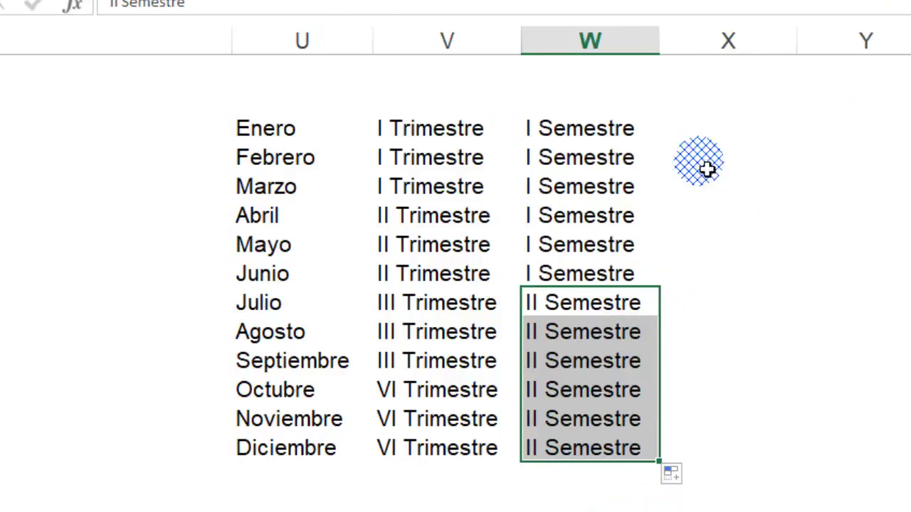
# In column X, enter Baja for Enero and Alta for Febrero.
pyautogui.click(725, 135)
pyautogui.write('Baja')
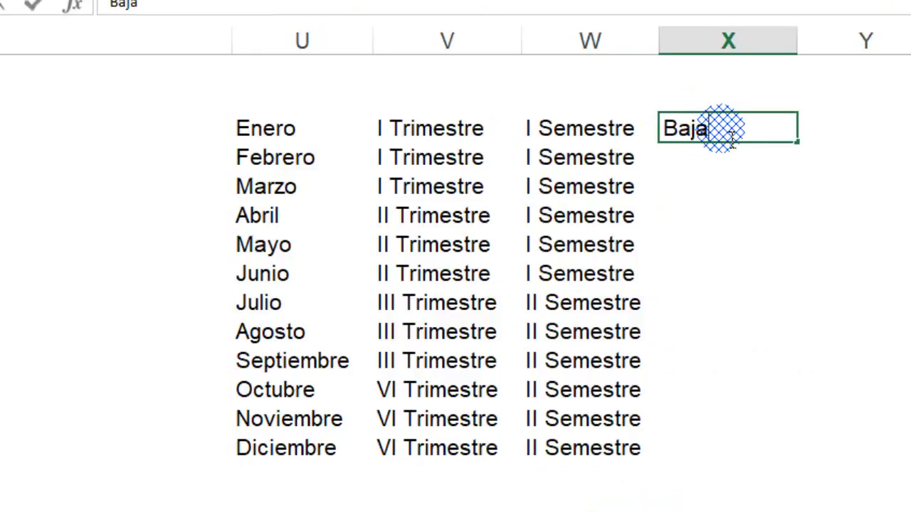
pyautogui.press('Return')
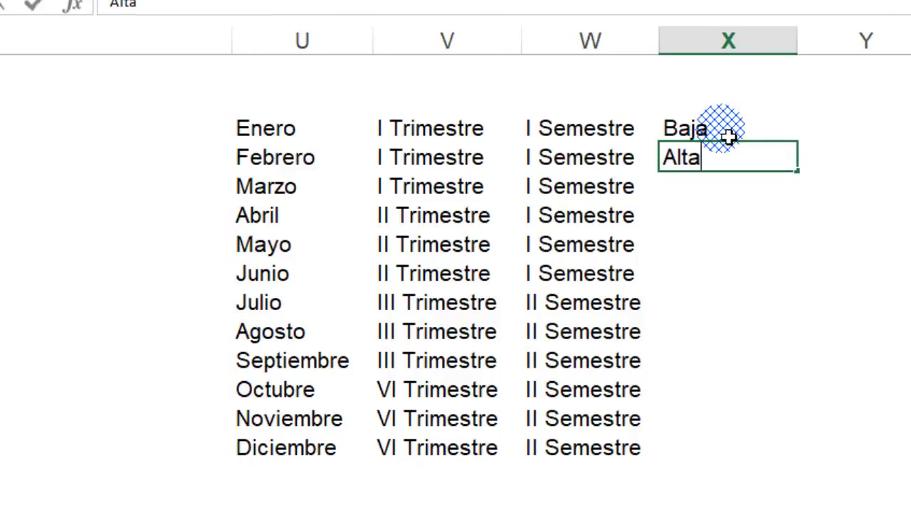
# Enter Baja for Marzo in column X and fill it down through Julio.
pyautogui.click(750, 191)
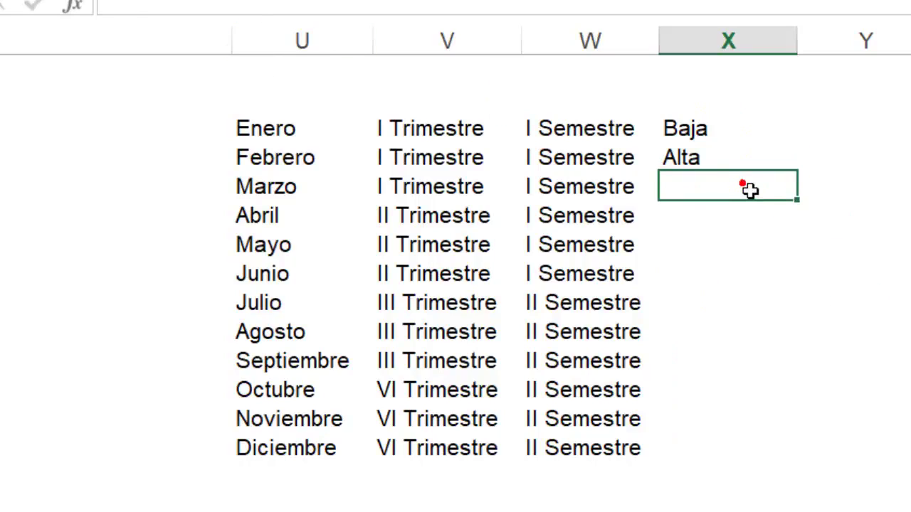
pyautogui.write('baja')
pyautogui.click(724, 251)
pyautogui.click(727, 182)
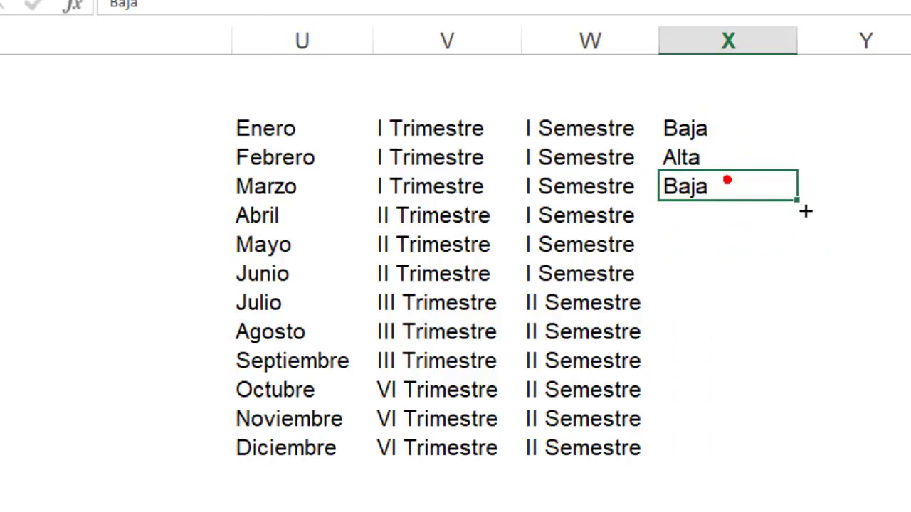
pyautogui.moveTo(806, 211); pyautogui.dragTo(726, 344)
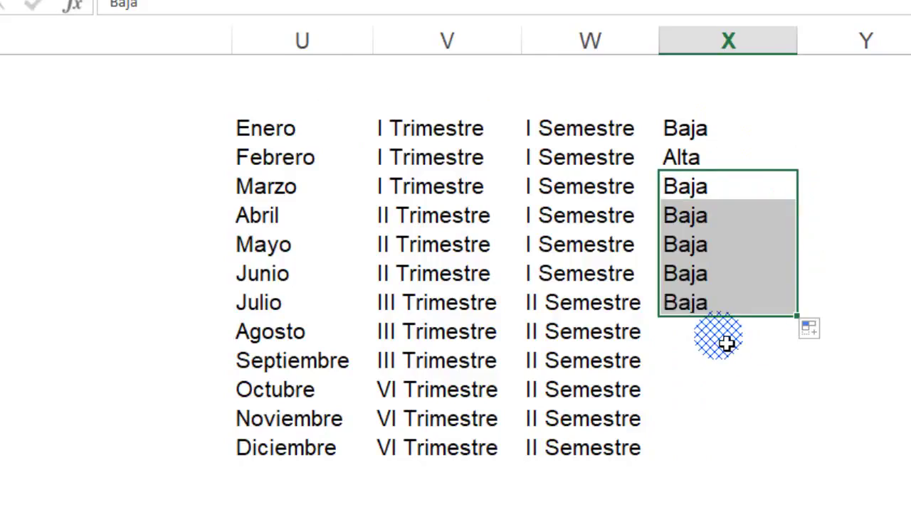
# In column X, enter Alta for Agosto and Baja for Septiembre, filling Baja down through Noviembre.
pyautogui.click(725, 342)
pyautogui.write('alta')
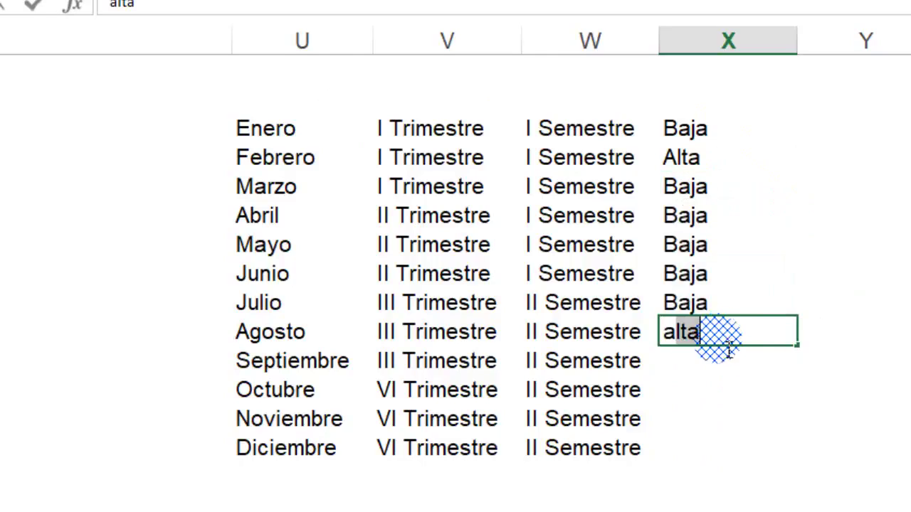
pyautogui.press('Return')
pyautogui.click(708, 366)
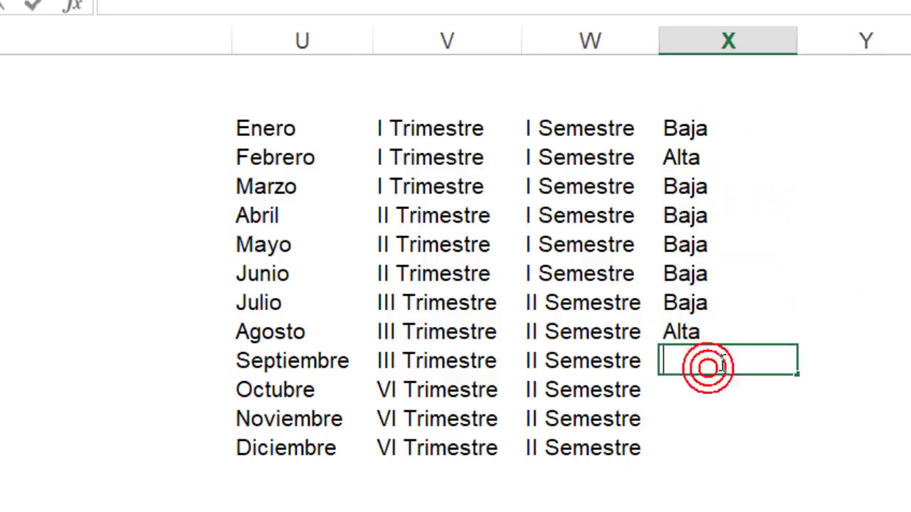
pyautogui.write('baja')
pyautogui.press('Return')
pyautogui.click(707, 362)
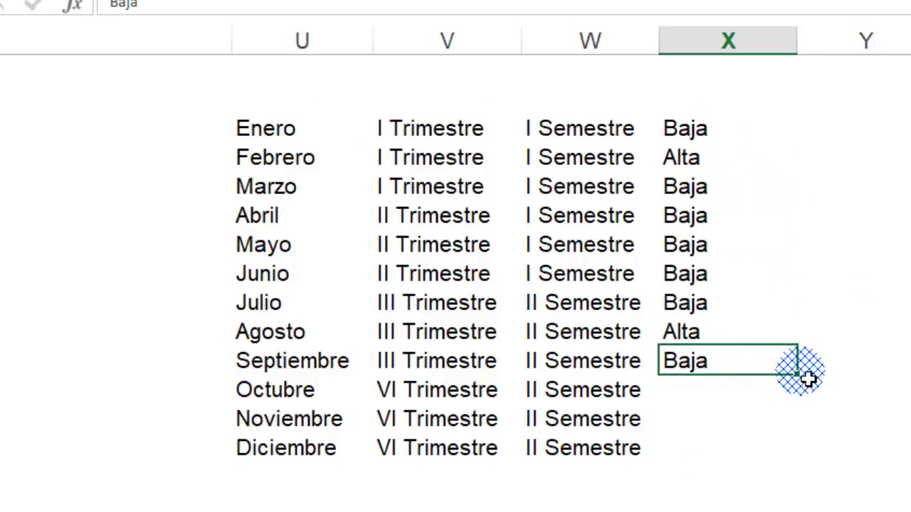
pyautogui.moveTo(807, 378); pyautogui.dragTo(783, 427)
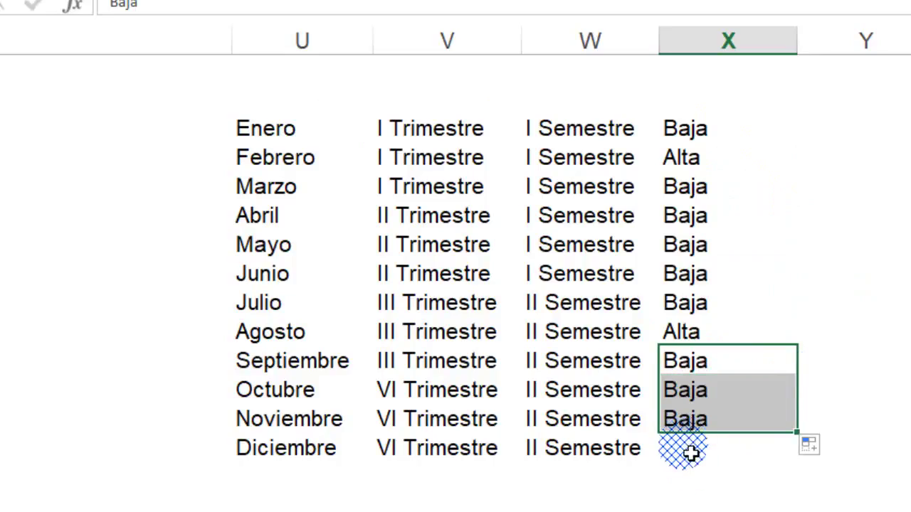
# Enter Alta for Diciembre in column X.
pyautogui.click(689, 451)
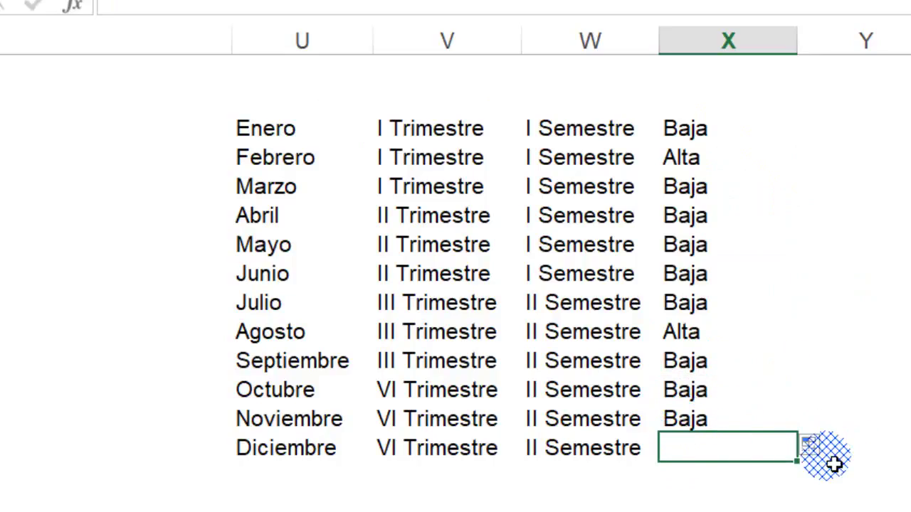
pyautogui.write('alta')
pyautogui.click(474, 329)
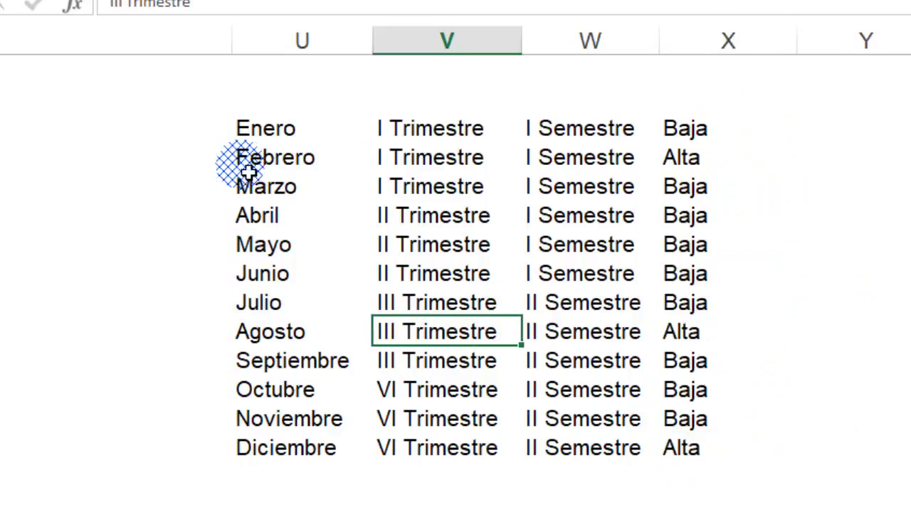
# Apply all borders to the month lookup list in U3:X14.
pyautogui.moveTo(260, 130); pyautogui.dragTo(498, 158)
pyautogui.moveTo(578, 168); pyautogui.dragTo(676, 463)
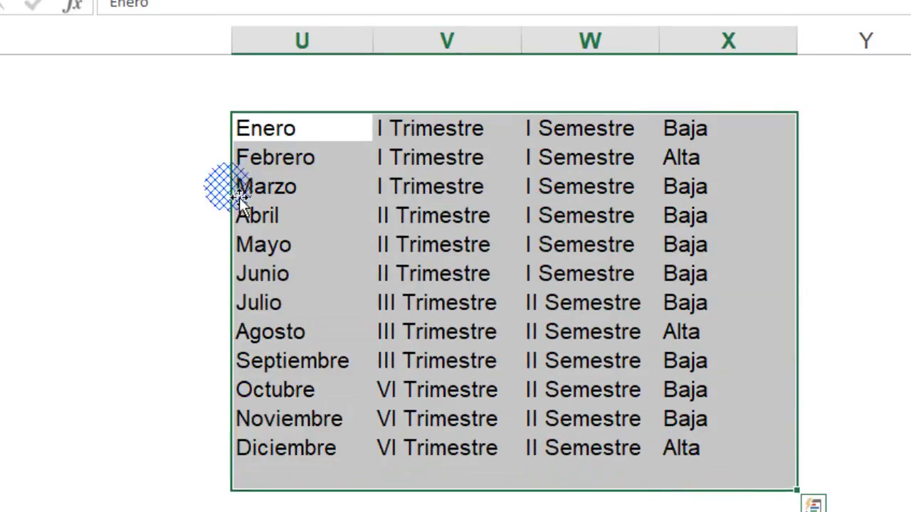
pyautogui.moveTo(242, 130); pyautogui.dragTo(723, 456)
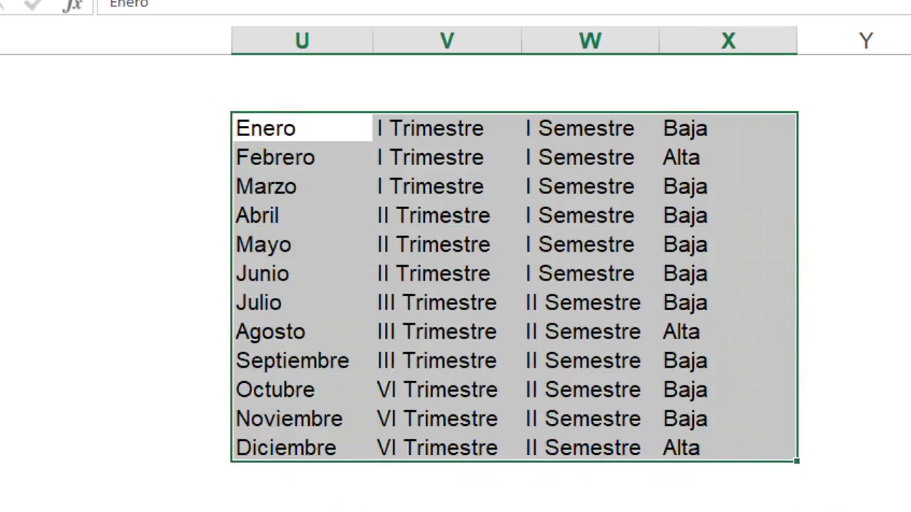
pyautogui.hotkey('ctrl', 'F1')
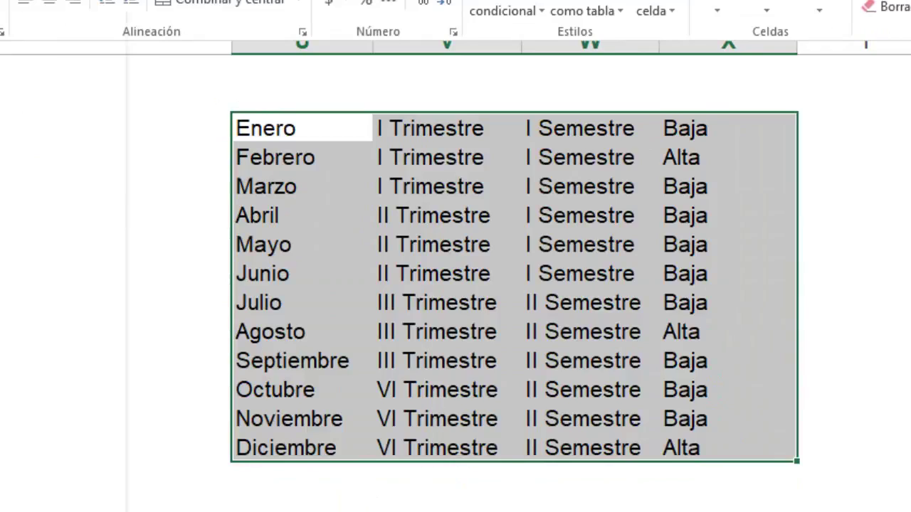
pyautogui.click(2, 3)
pyautogui.click(28, 182)
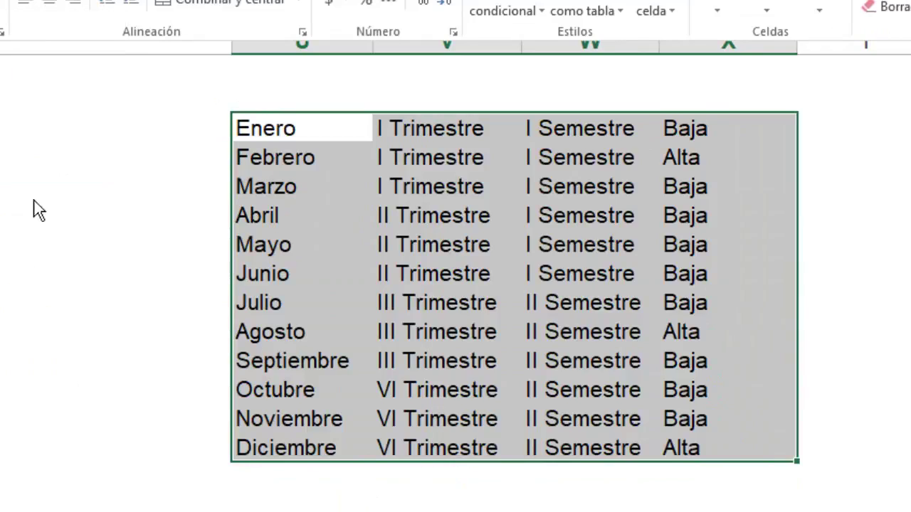
pyautogui.click(473, 211)
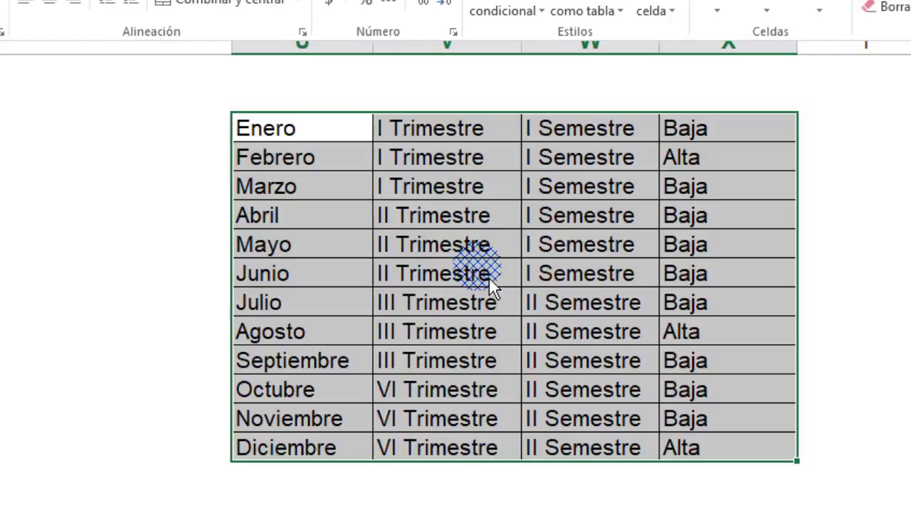
pyautogui.click(285, 133)
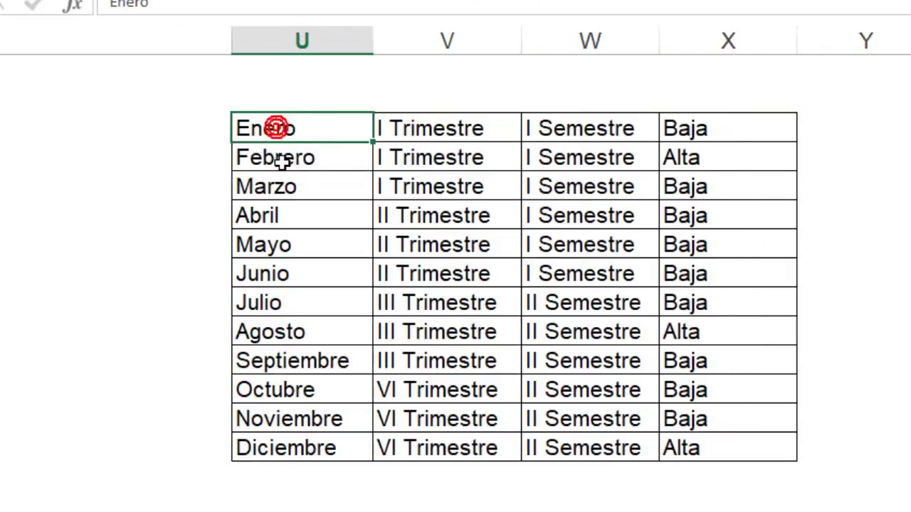
# Define the name tabulador, with workbook scope, for the lookup range U3:X14.
pyautogui.moveTo(286, 138); pyautogui.dragTo(763, 446)
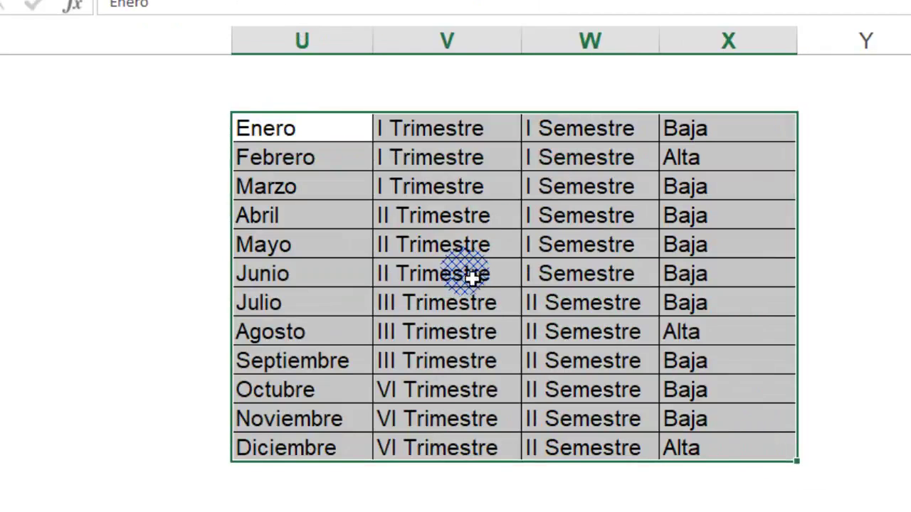
pyautogui.rightClick(480, 248)
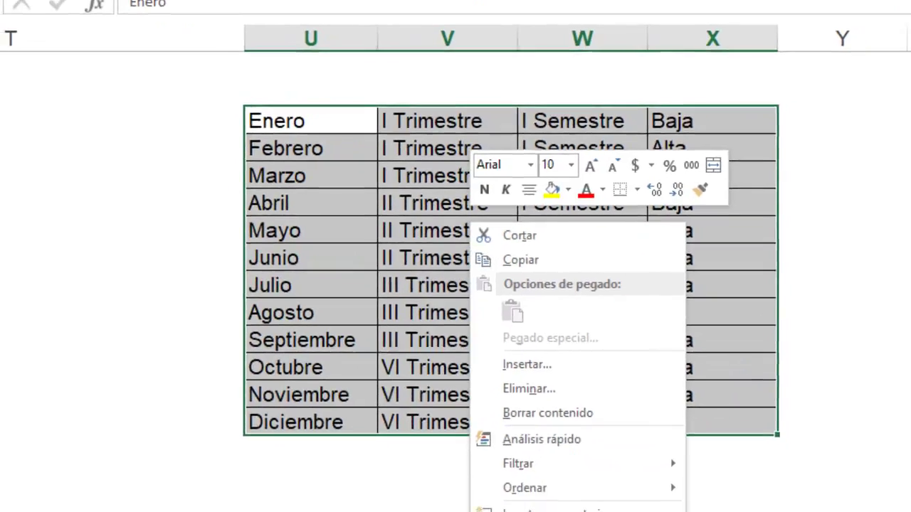
pyautogui.click(548, 511)
pyautogui.write('tabulador')
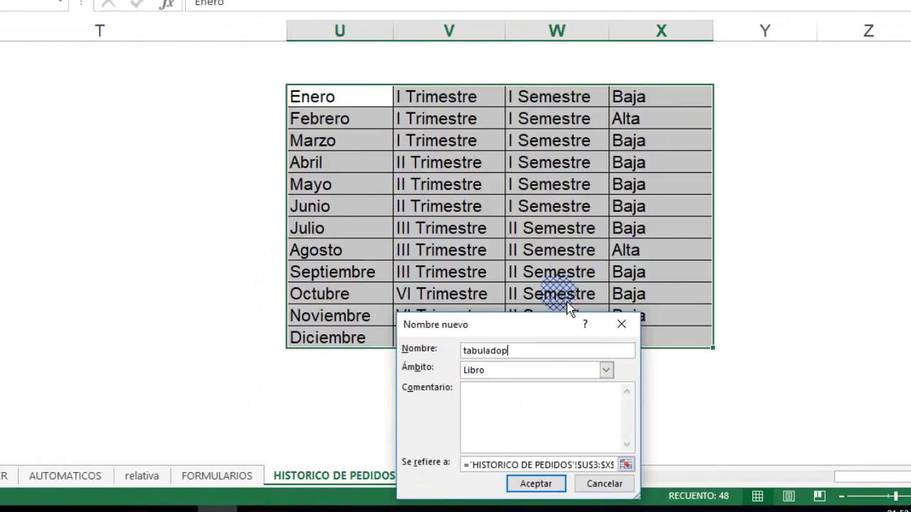
pyautogui.click(535, 483)
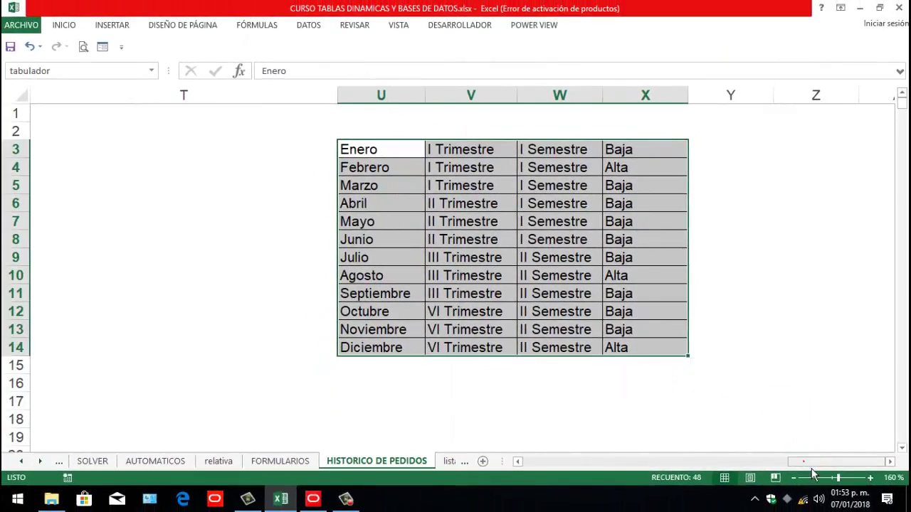
# Insert a BUSCARV function in the first Trimestre cell, G3, with e3 as the lookup value and tabulador as the lookup range.
pyautogui.moveTo(812, 471); pyautogui.dragTo(578, 469)
pyautogui.click(473, 153)
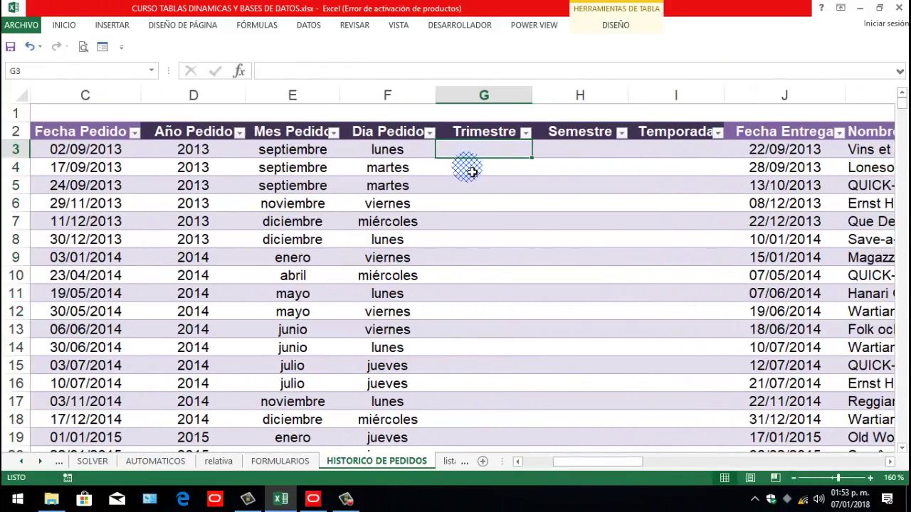
pyautogui.click(258, 24)
pyautogui.click(241, 47)
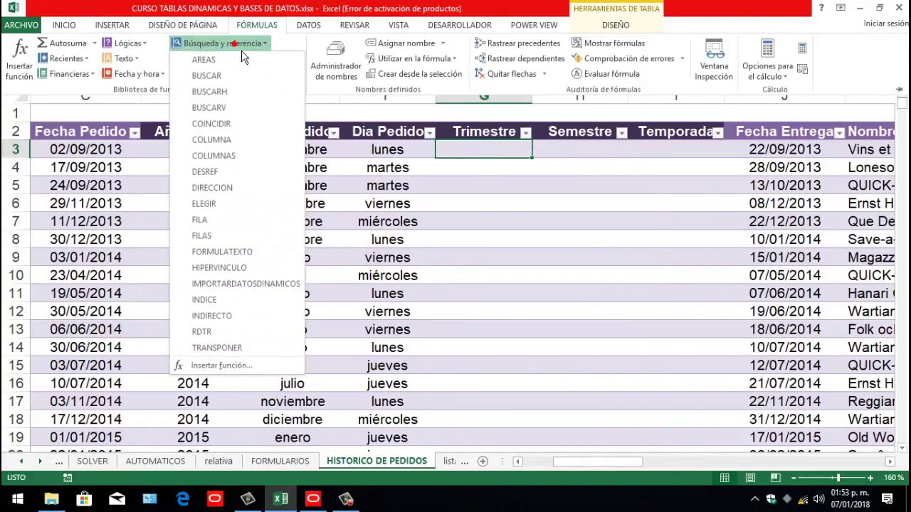
pyautogui.click(228, 109)
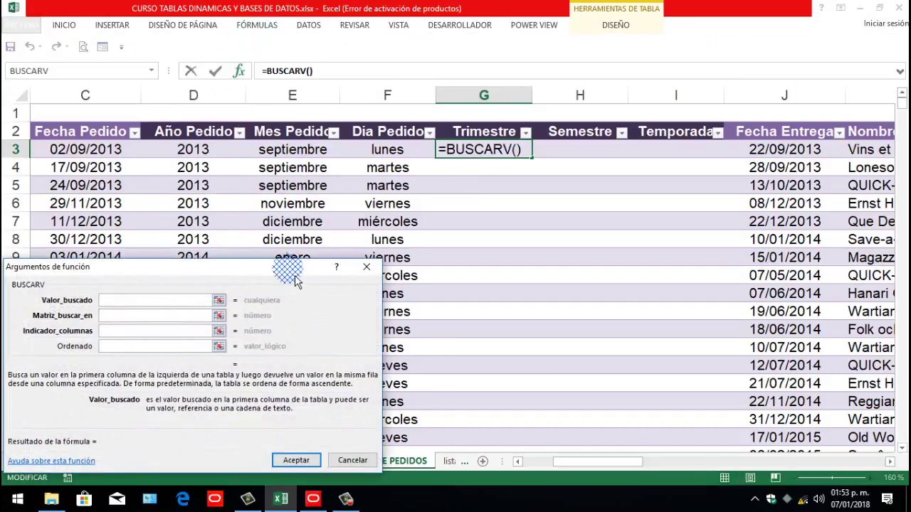
pyautogui.moveTo(293, 272); pyautogui.dragTo(526, 188)
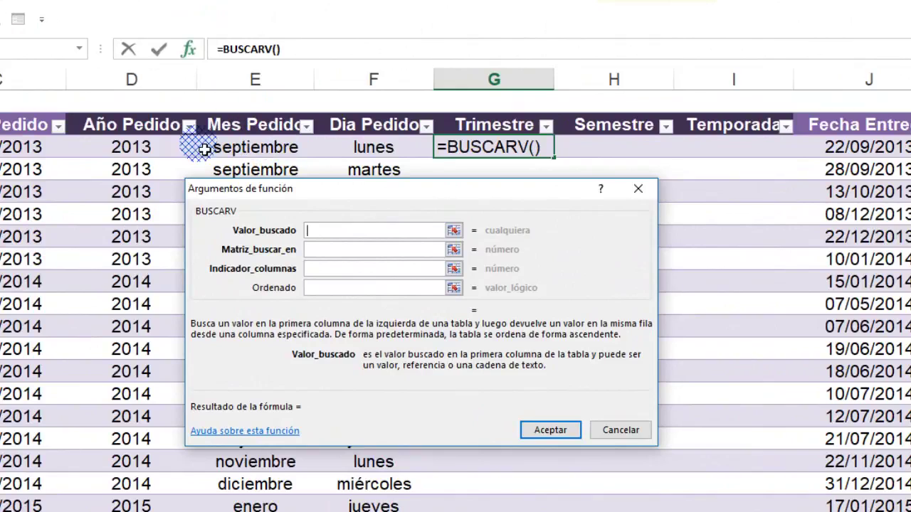
pyautogui.write('3')
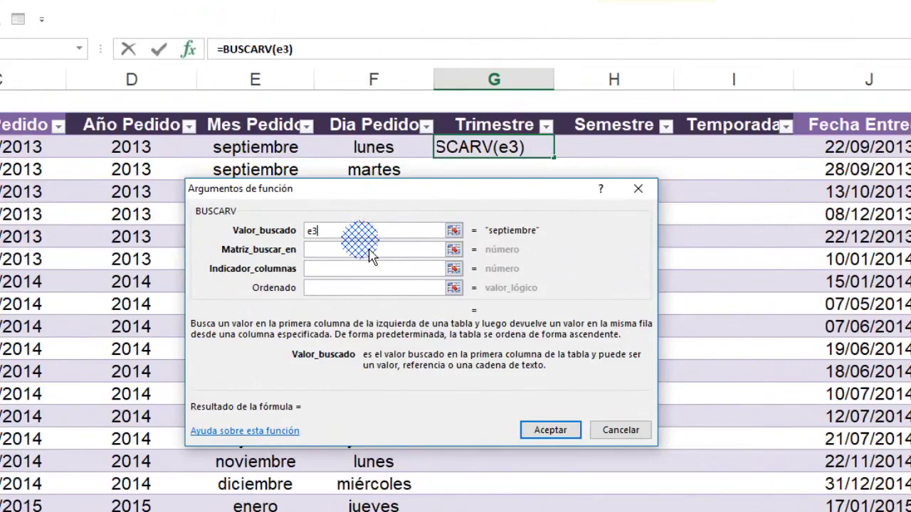
pyautogui.click(363, 255)
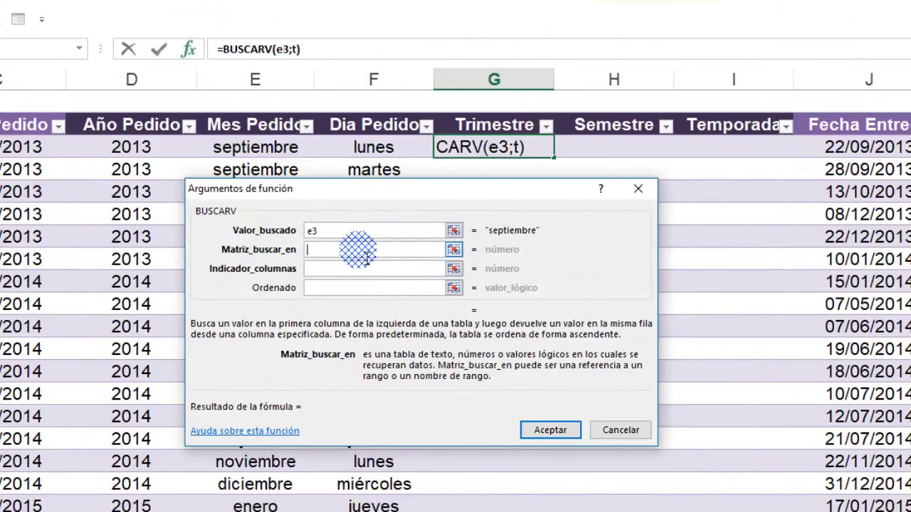
pyautogui.write('y')
pyautogui.press('BackSpace')
pyautogui.write('tan')
pyautogui.write('ulador')
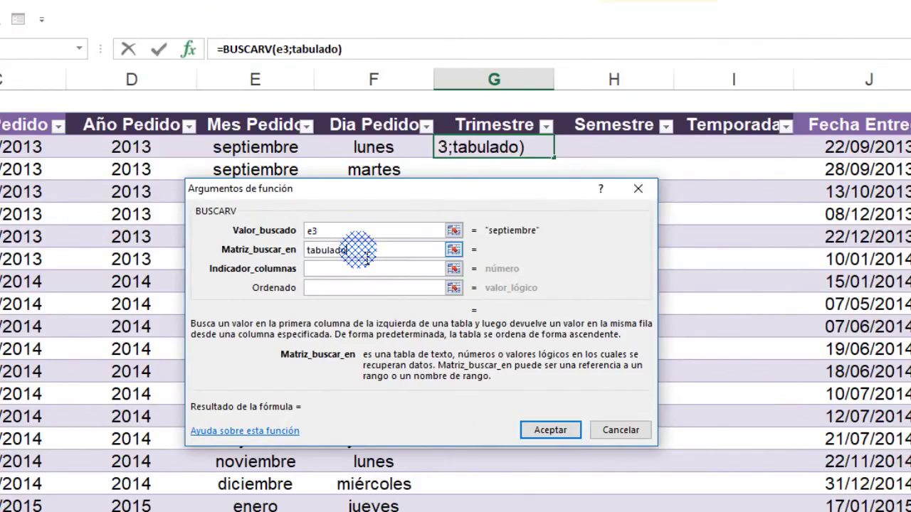
# Complete the BUSCARV formula in G3 with column index 2 and falso for exact match, and accept it.
pyautogui.click(332, 268)
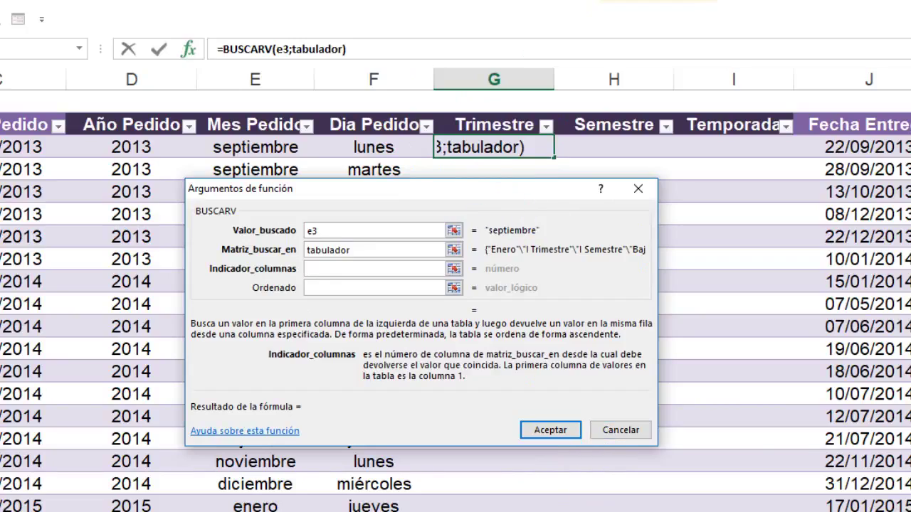
pyautogui.hscroll(16, 456, 306)
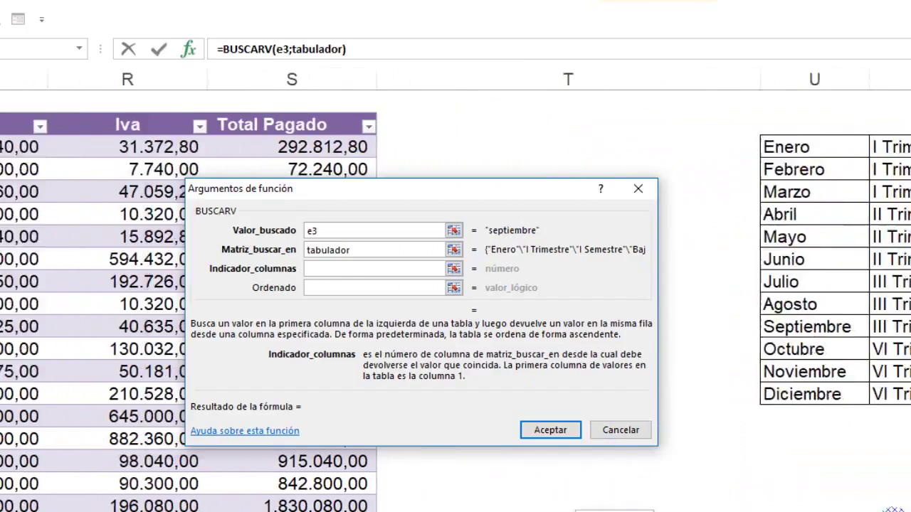
pyautogui.moveTo(506, 191); pyautogui.dragTo(496, 212)
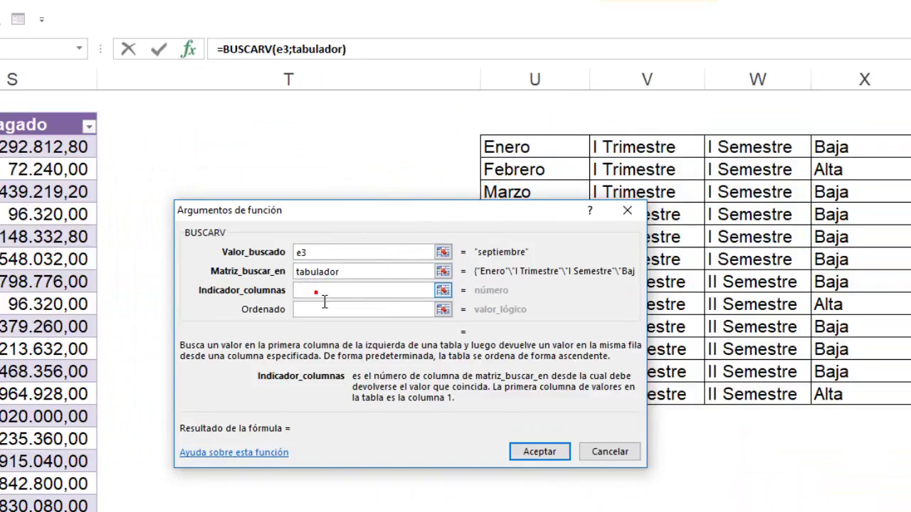
pyautogui.write('2')
pyautogui.click(375, 310)
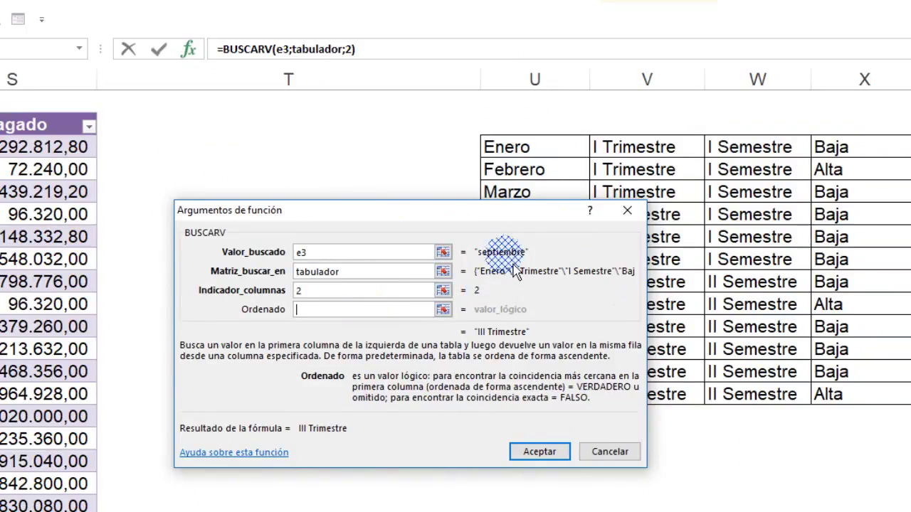
pyautogui.moveTo(463, 210); pyautogui.dragTo(271, 116)
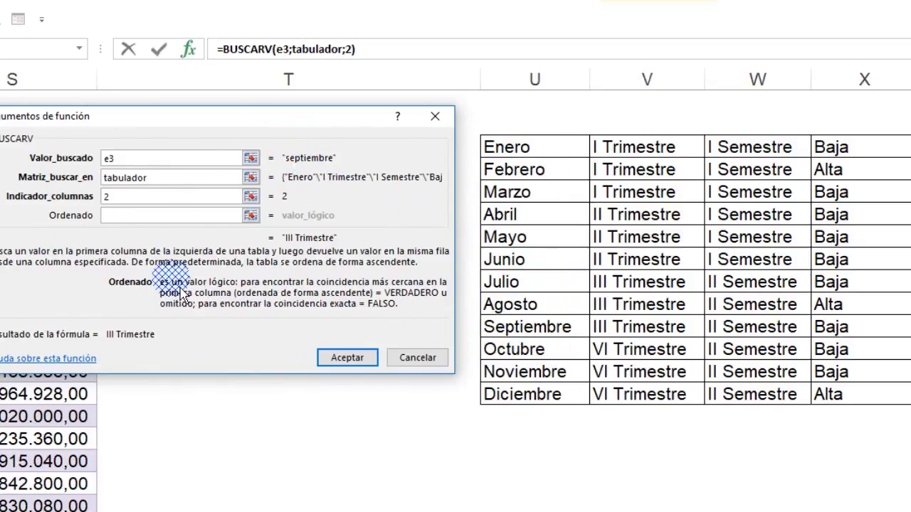
pyautogui.click(155, 216)
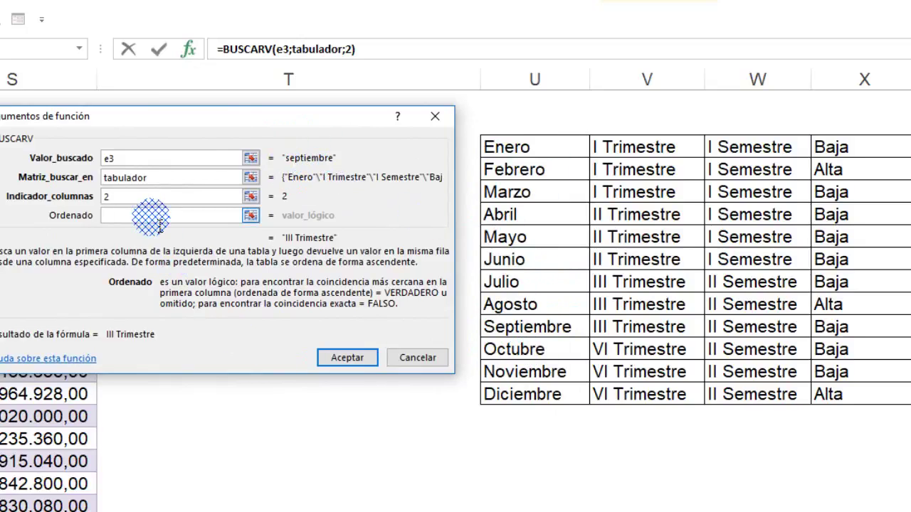
pyautogui.write('falso')
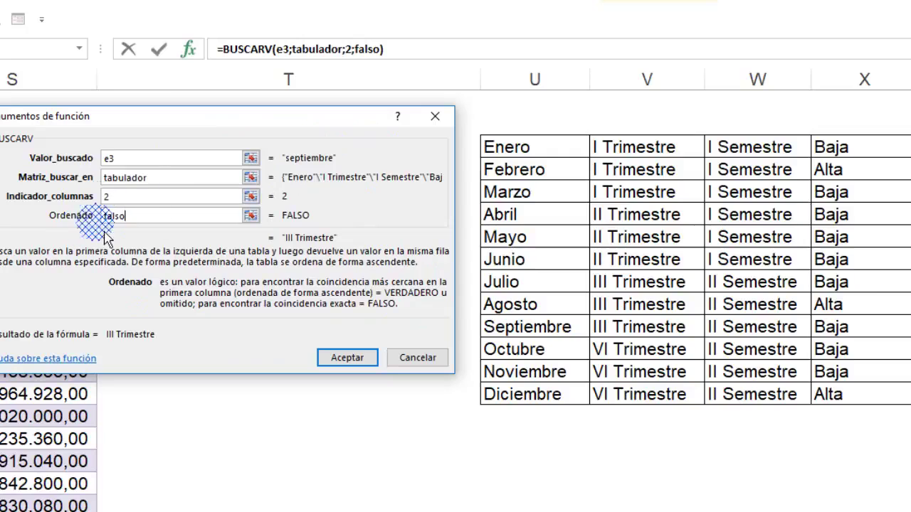
pyautogui.click(344, 359)
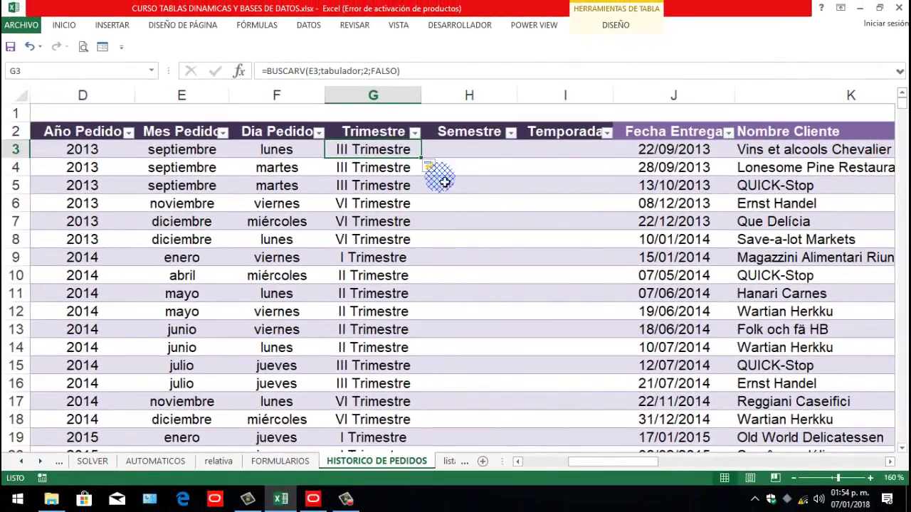
# Copy the Trimestre formula from G3 across to the Semestre and Temporada cells H3 and I3.
pyautogui.click(459, 149)
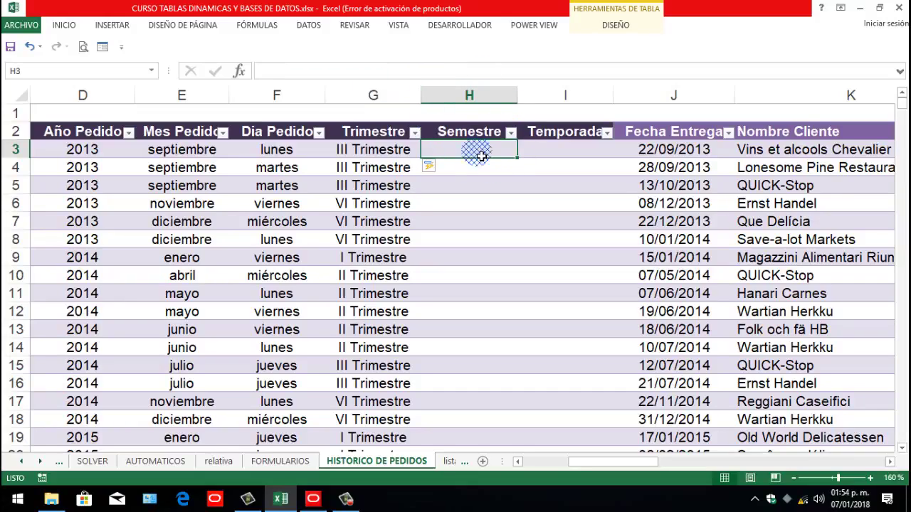
pyautogui.click(404, 148)
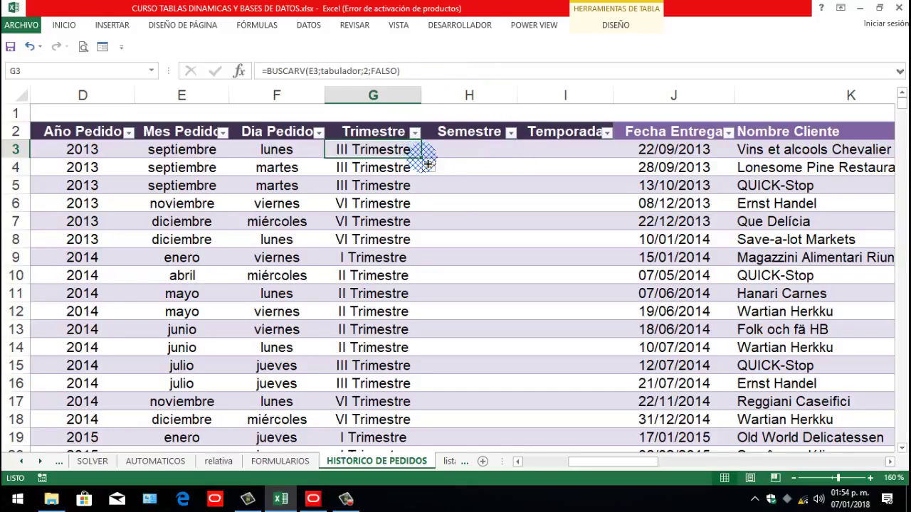
pyautogui.moveTo(596, 162); pyautogui.dragTo(596, 162)
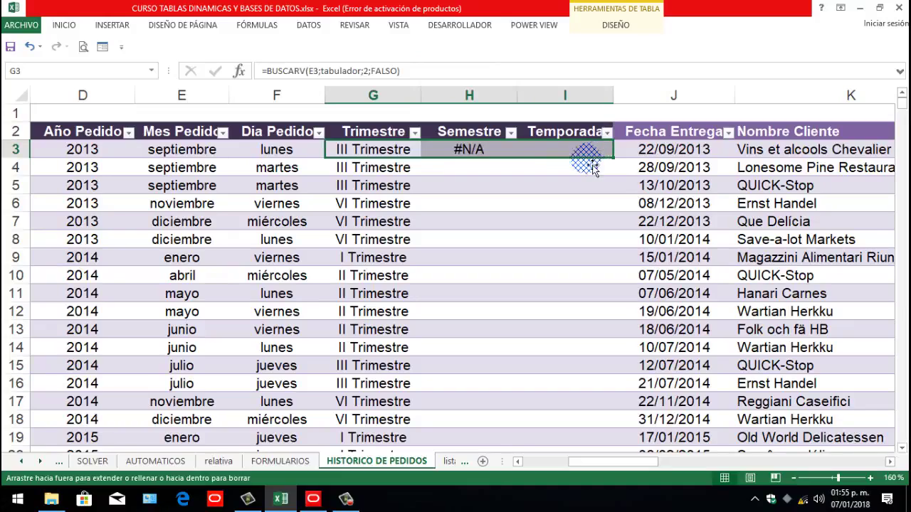
# Edit the Semestre formula in H3 to use 33 as the lookup value and 3 as the column index.
pyautogui.click(475, 155)
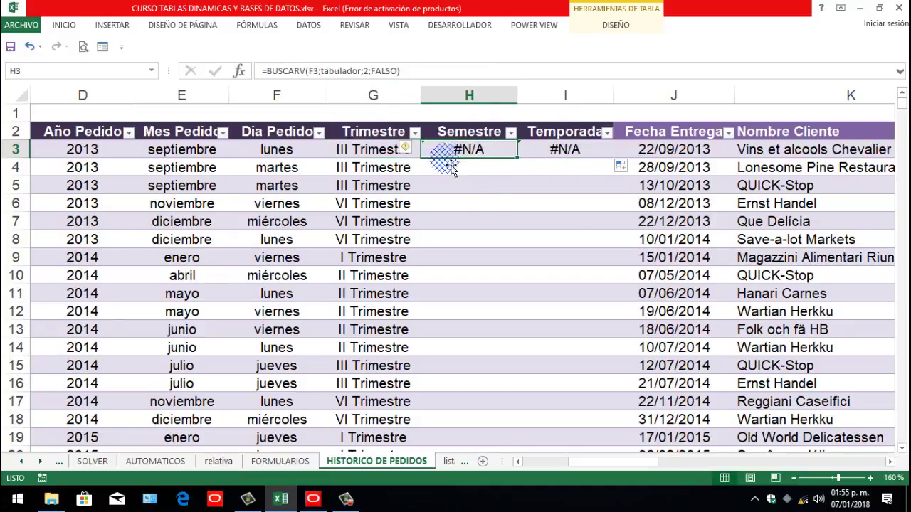
pyautogui.doubleClick(477, 155)
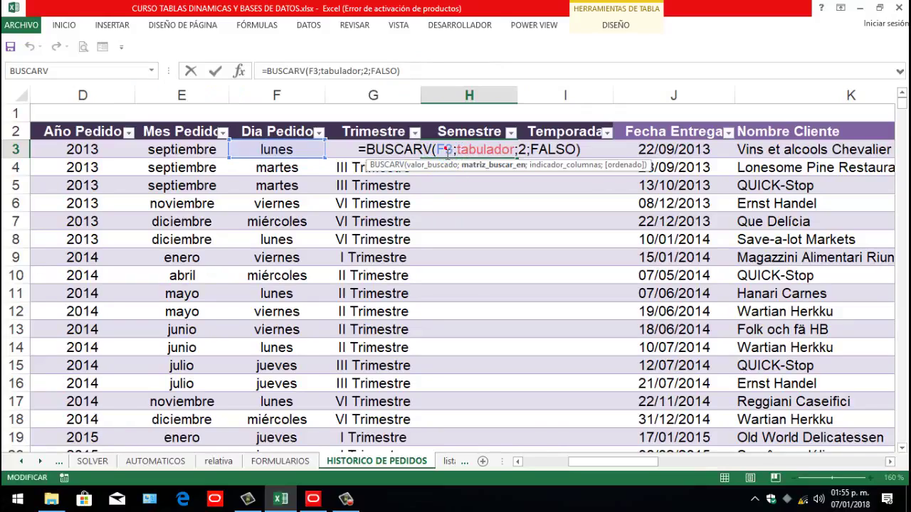
pyautogui.click(444, 151)
pyautogui.press('BackSpace')
pyautogui.write('3')
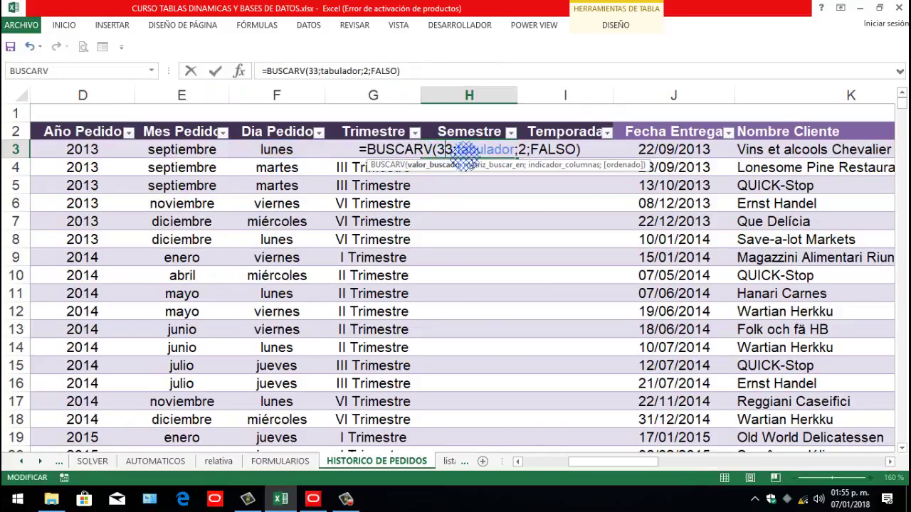
pyautogui.click(523, 150)
pyautogui.press('BackSpace')
pyautogui.write('3')
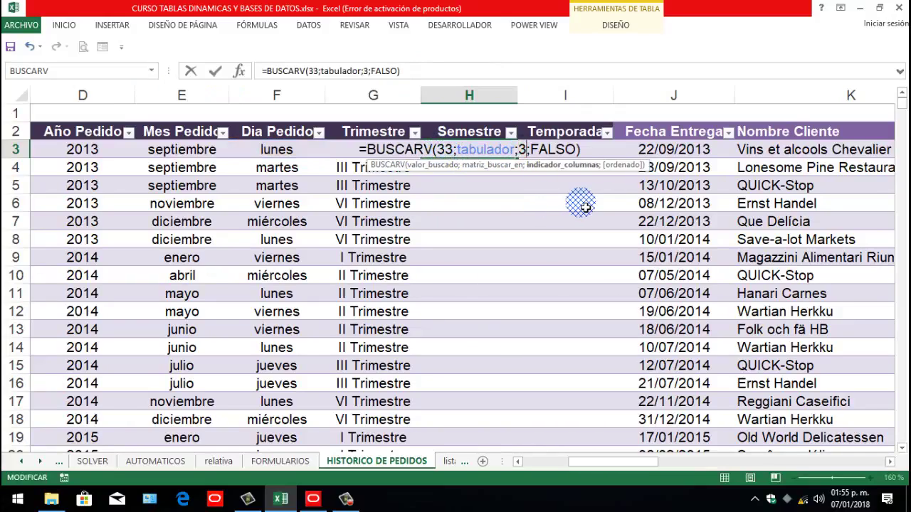
pyautogui.press('Return')
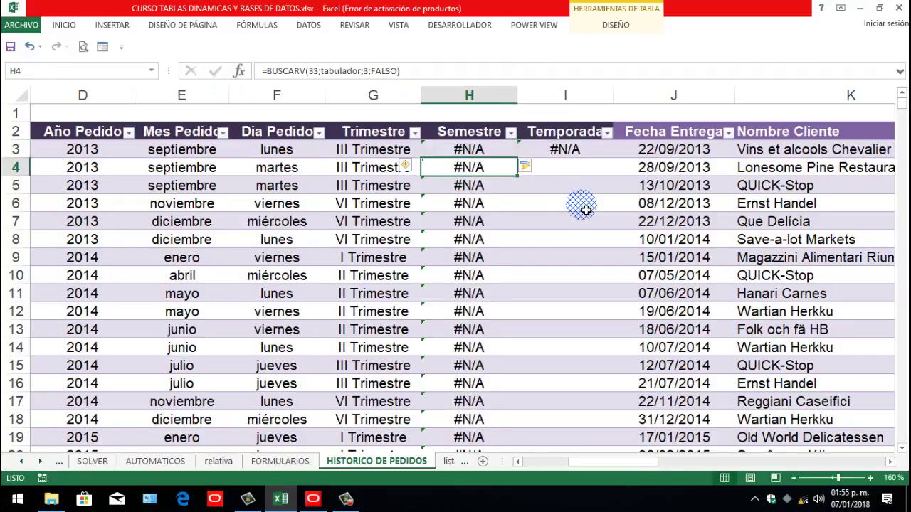
# Correct the lookup value of the Semestre formula in H3 to E3.
pyautogui.click(492, 147)
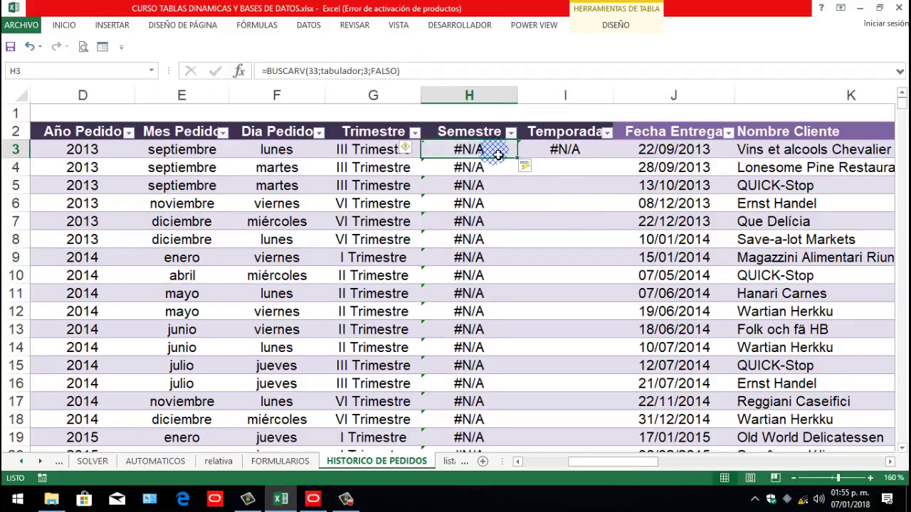
pyautogui.doubleClick(498, 154)
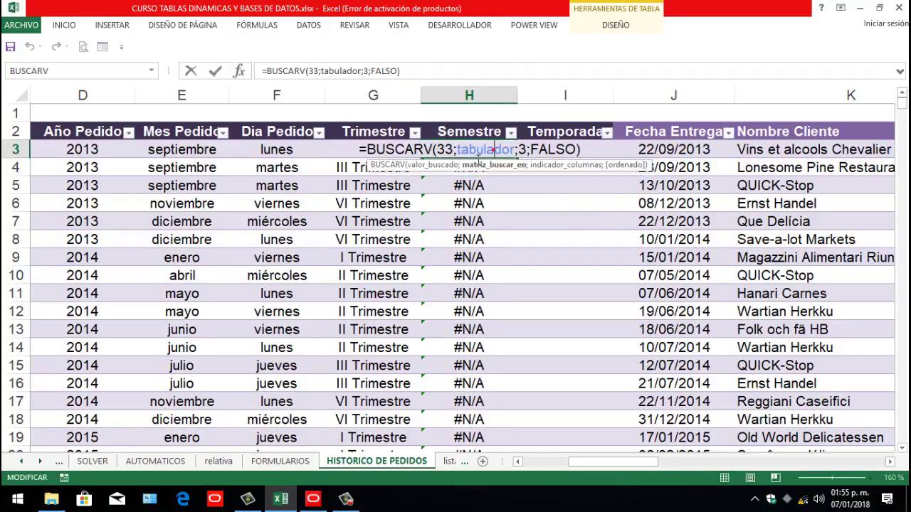
pyautogui.doubleClick(443, 149)
pyautogui.write('E3')
pyautogui.press('Return')
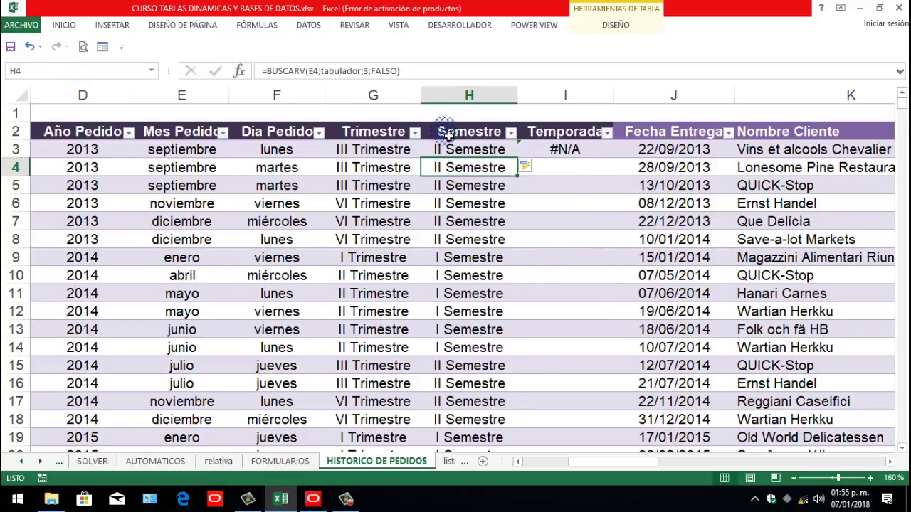
# Edit the Temporada formula in I3 to look up e3 and return column 4 of tabulador.
pyautogui.doubleClick(573, 149)
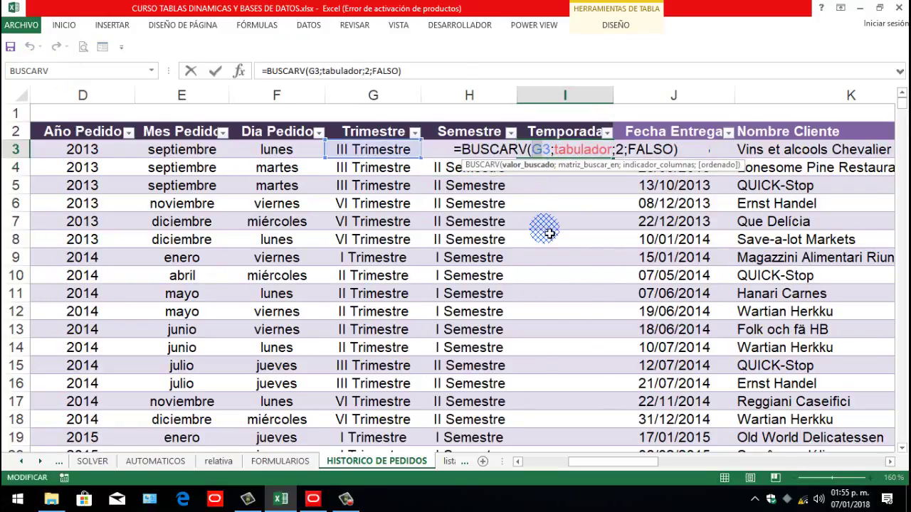
pyautogui.write('e3')
pyautogui.doubleClick(622, 152)
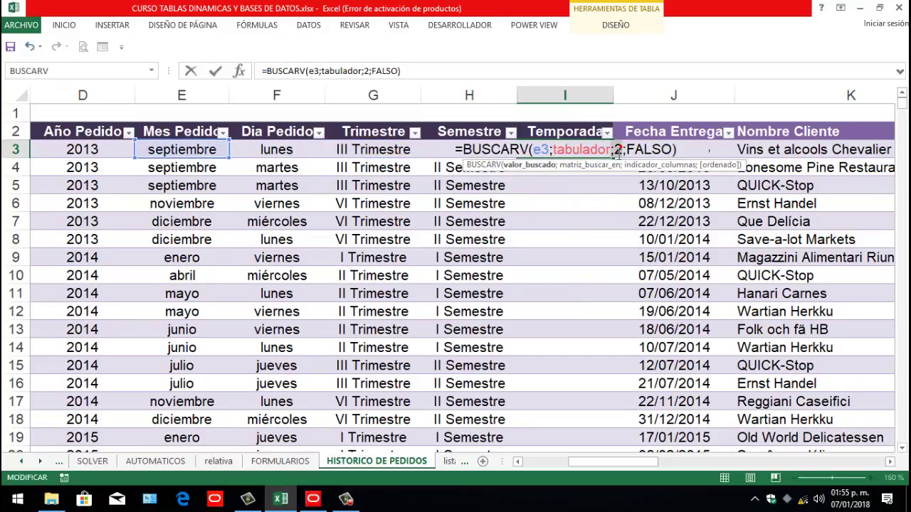
pyautogui.press('Return')
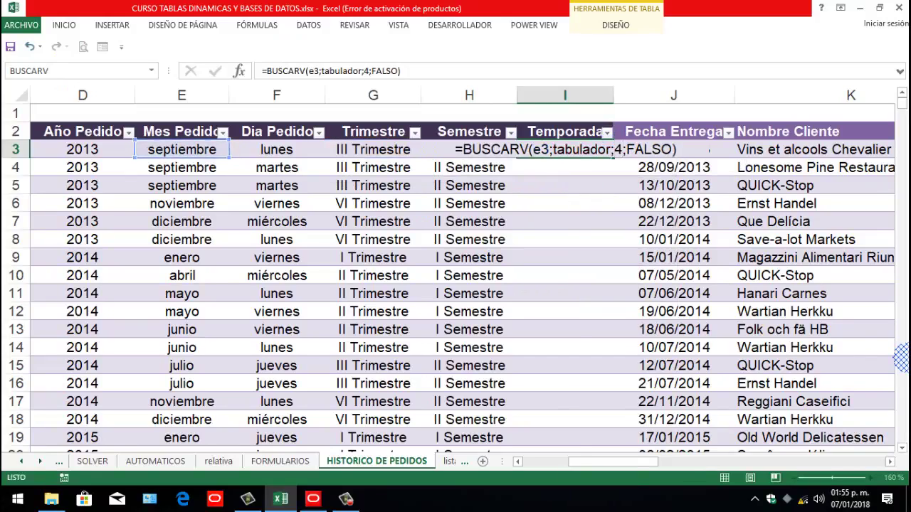
# Fill the Trimestre, Semestre and Temporada header cells with a dark teal theme colour.
pyautogui.scroll(-4, 423, 219)
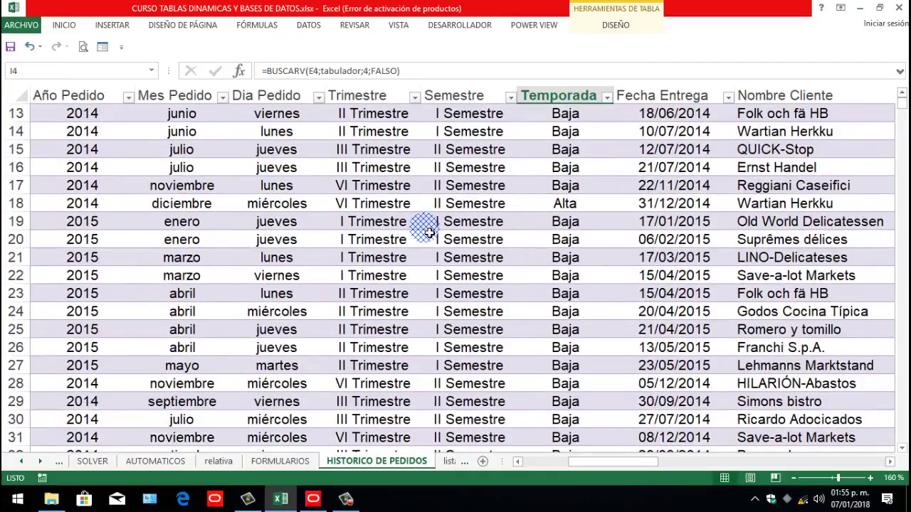
pyautogui.scroll(4, 424, 221)
pyautogui.moveTo(565, 131); pyautogui.dragTo(387, 132)
pyautogui.click(63, 25)
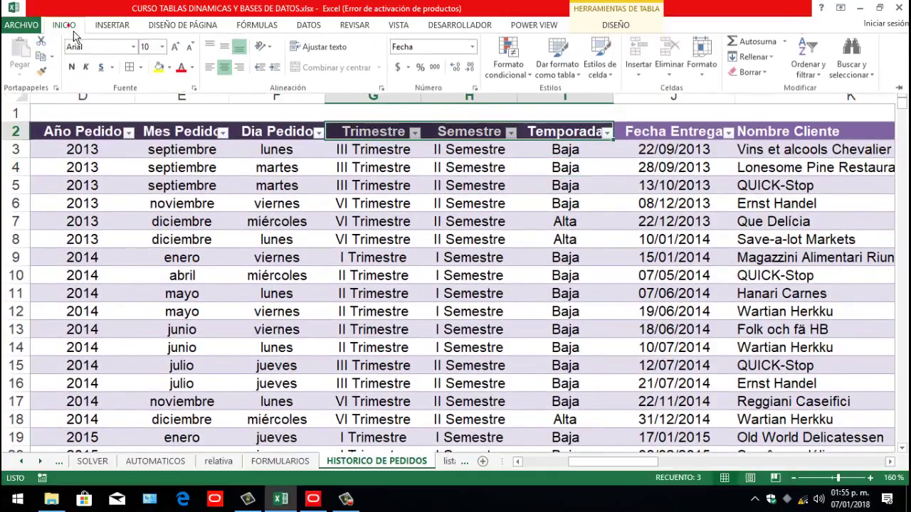
pyautogui.click(175, 74)
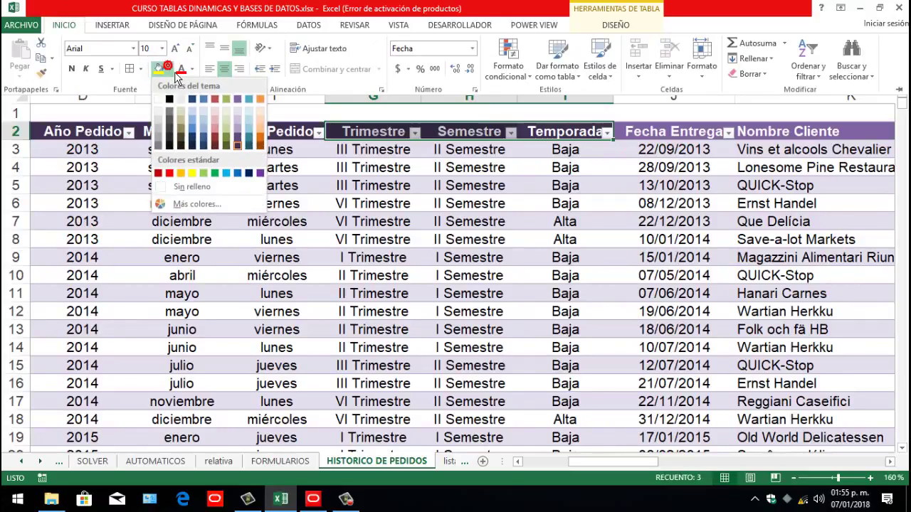
pyautogui.click(248, 142)
pyautogui.click(396, 262)
pyautogui.click(245, 183)
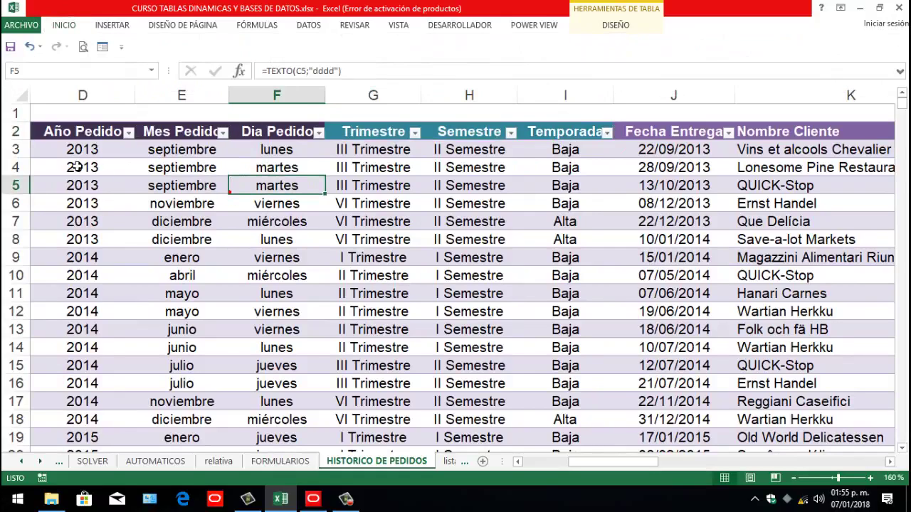
pyautogui.moveTo(615, 476)
pyautogui.mouseDown()
pyautogui.moveTo(599, 474)
pyautogui.moveTo(608, 473)
pyautogui.mouseUp()
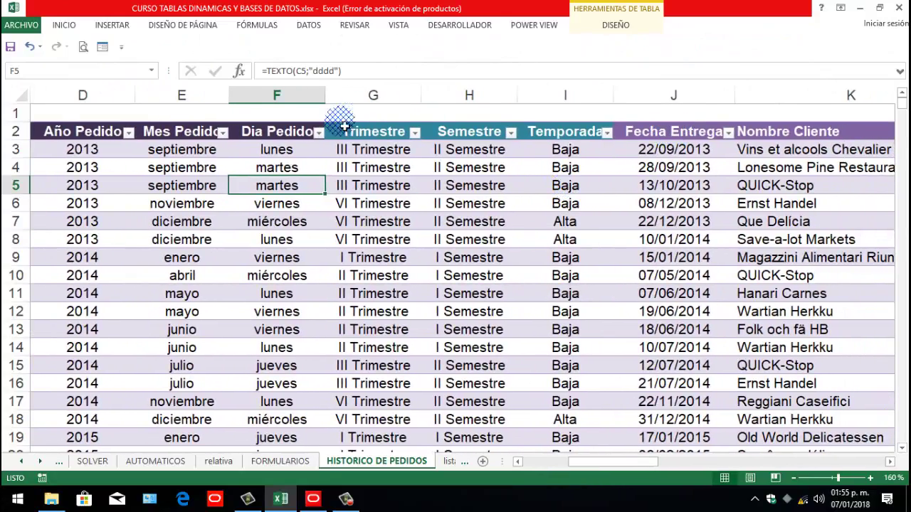
pyautogui.scroll(-3, 277, 226)
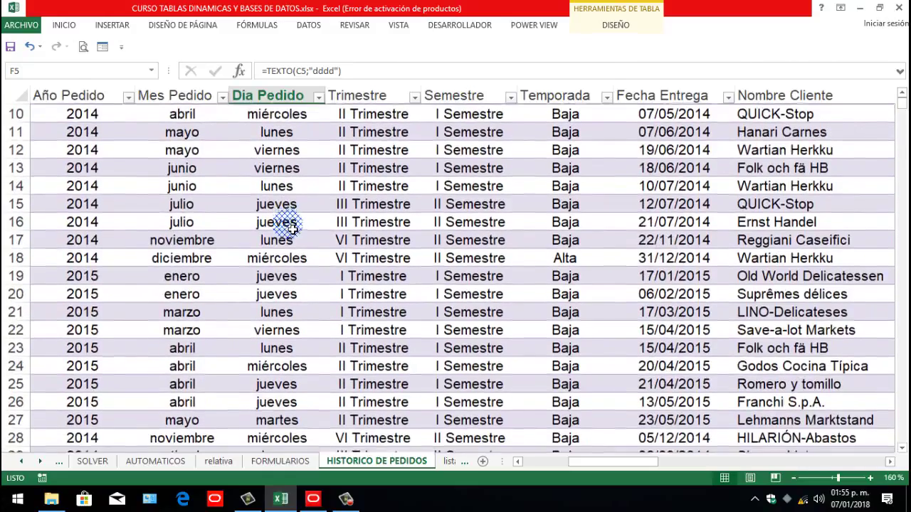
# Insert a new table column directly before Fecha Entrega.
pyautogui.scroll(3, 281, 223)
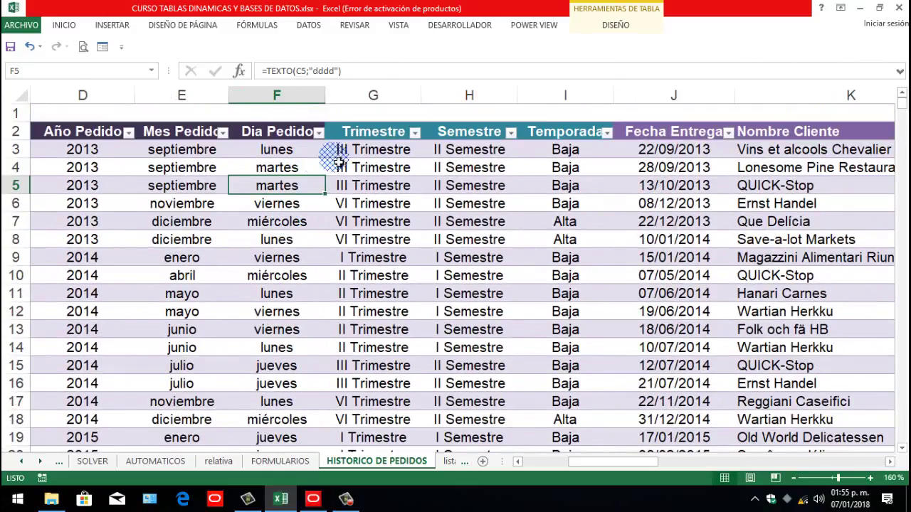
pyautogui.click(672, 128)
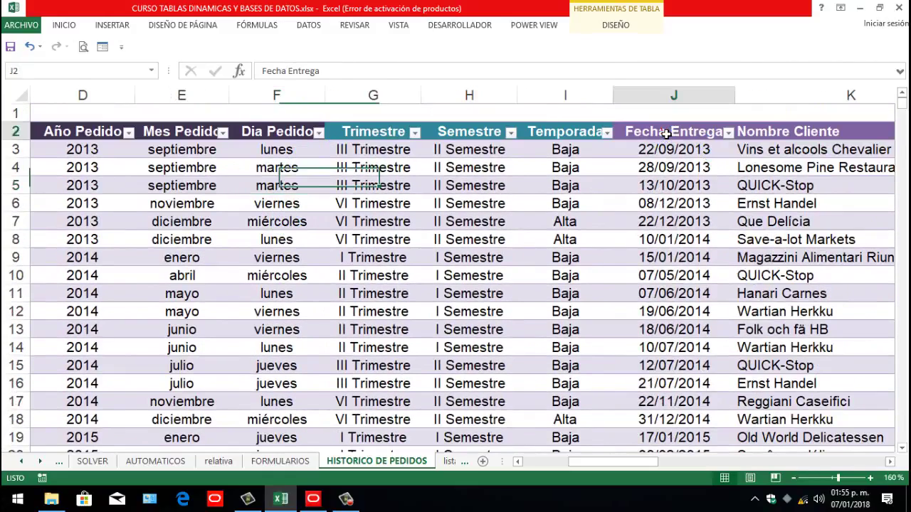
pyautogui.click(660, 100)
pyautogui.rightClick(655, 96)
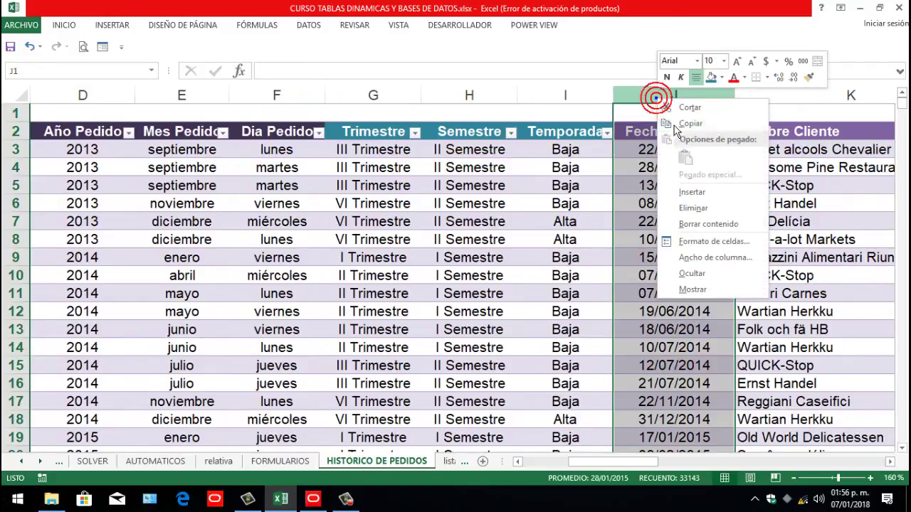
pyautogui.click(671, 172)
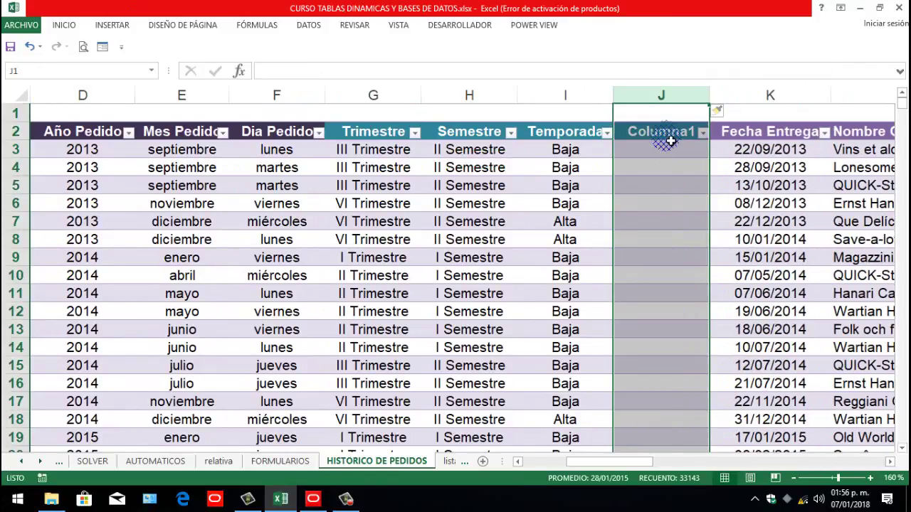
# Name the new column's header in J2 Tipo Dia.
pyautogui.click(668, 133)
pyautogui.write('T')
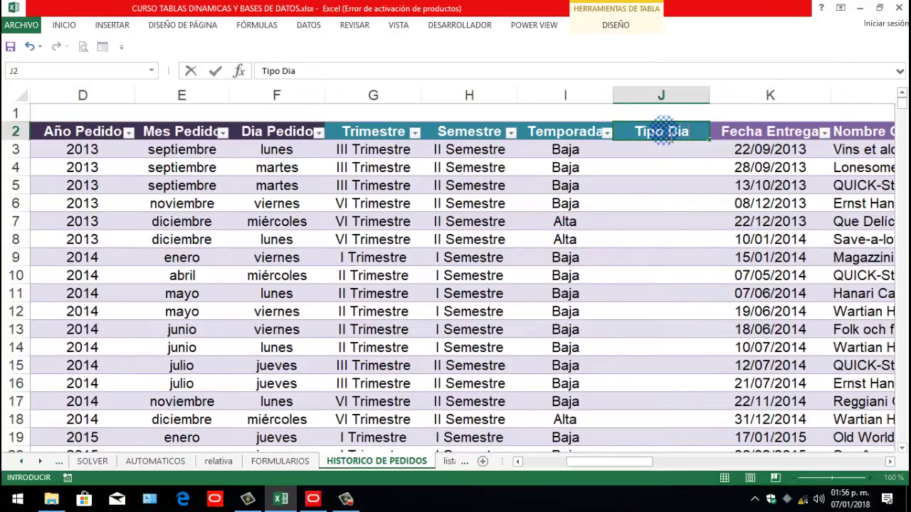
pyautogui.write('ipo Dia')
pyautogui.press('Return')
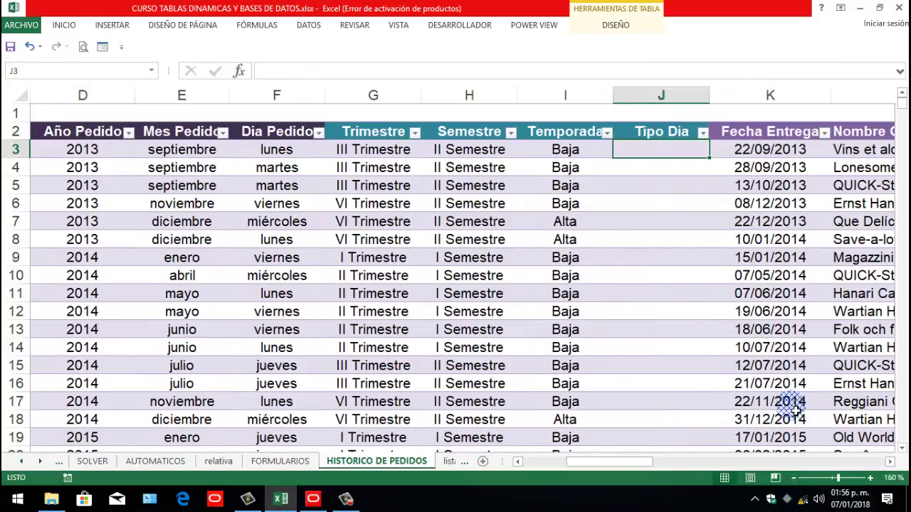
# List the weekdays from Lunes to Domingo in AA3:AA9, beside the existing quarter and season lookup list.
pyautogui.moveTo(618, 472); pyautogui.dragTo(901, 478)
pyautogui.click(419, 151)
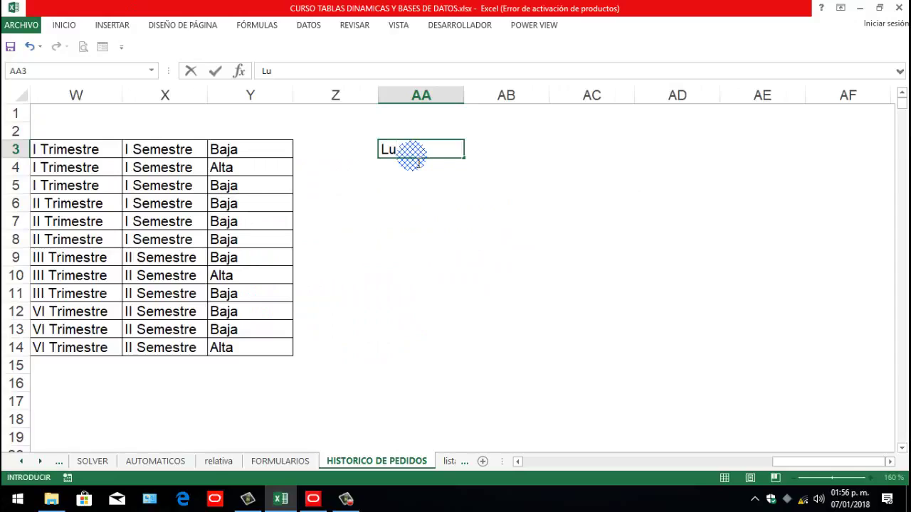
pyautogui.press('Return')
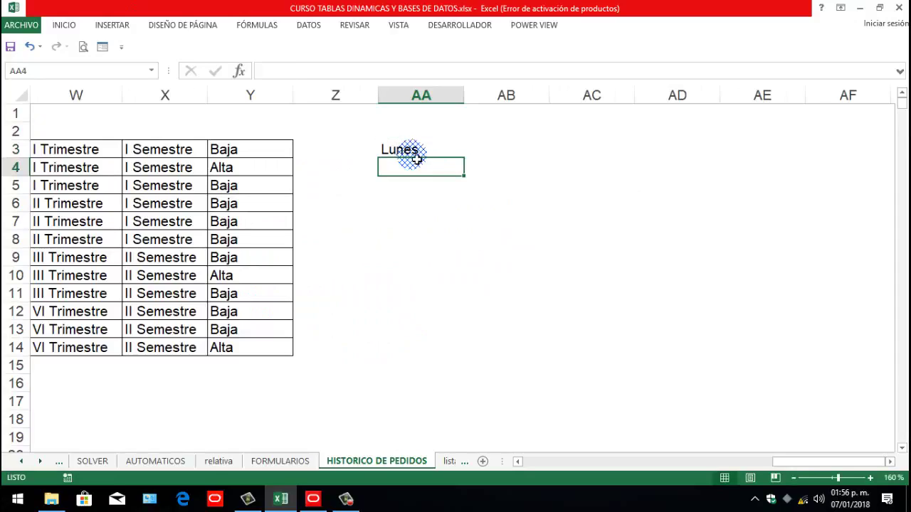
pyautogui.click(411, 149)
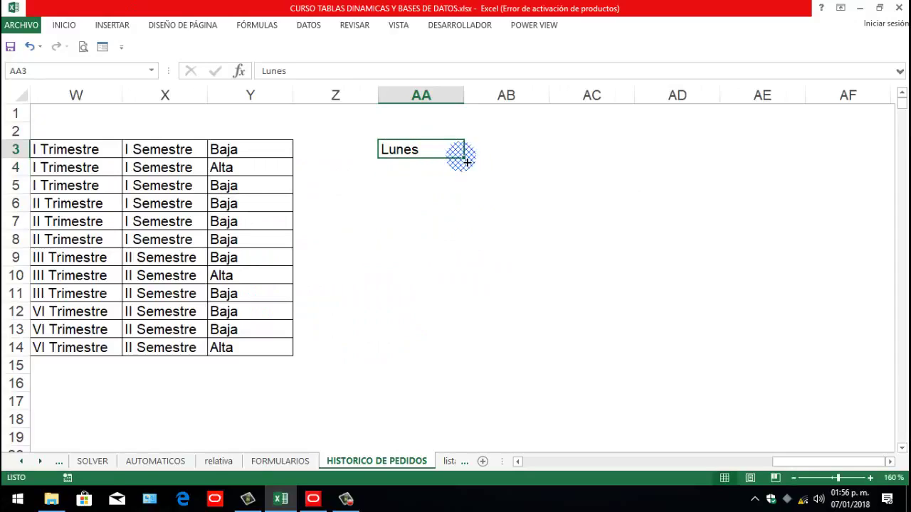
pyautogui.moveTo(467, 162); pyautogui.dragTo(455, 263)
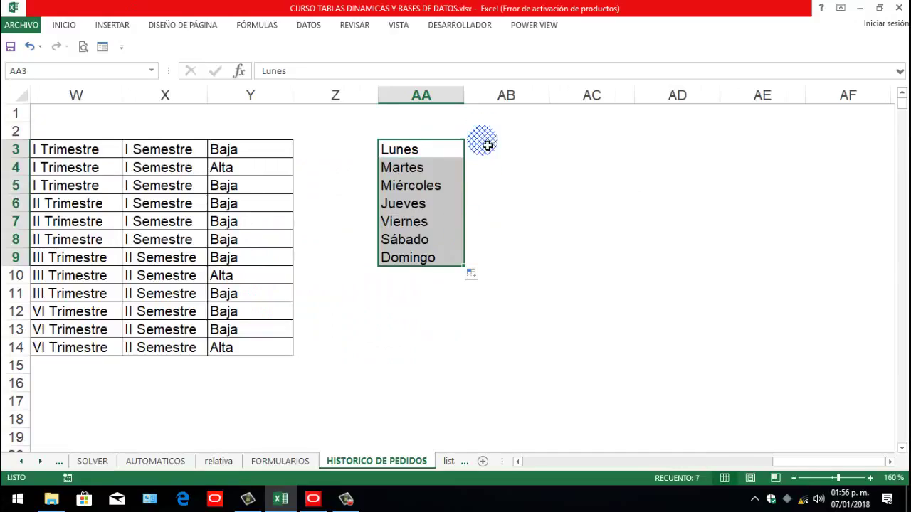
# Enter Entre Semana in AB3 and fill it down to AB7 for Lunes through Viernes.
pyautogui.click(494, 150)
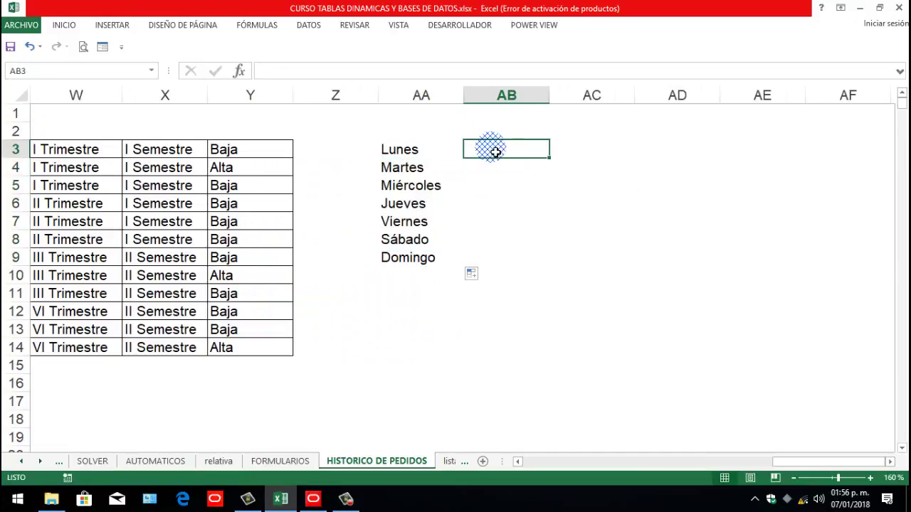
pyautogui.write('Entre')
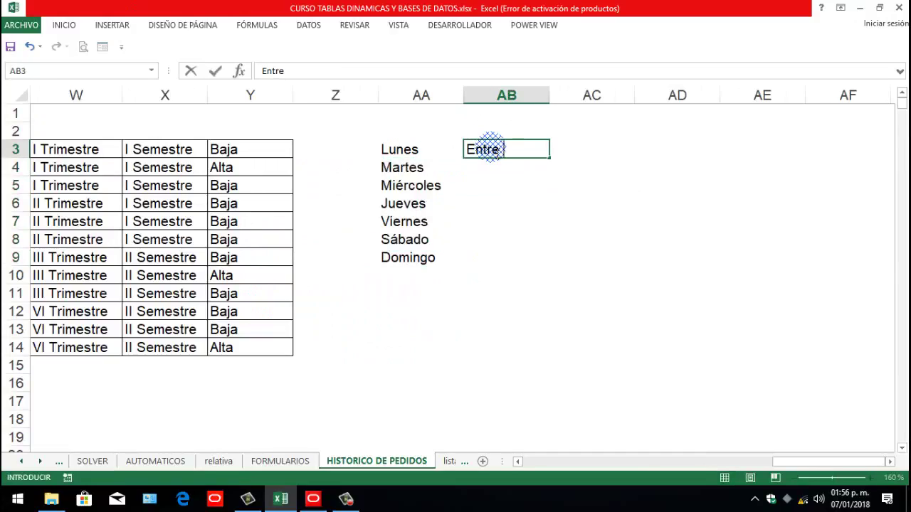
pyautogui.write(' Semana')
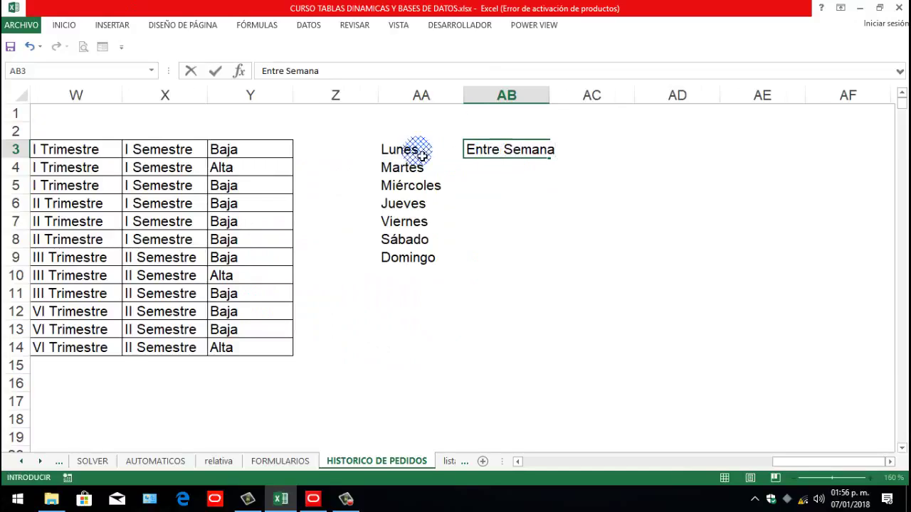
pyautogui.click(494, 201)
pyautogui.click(534, 156)
pyautogui.moveTo(550, 158); pyautogui.dragTo(544, 281)
pyautogui.moveTo(542, 257); pyautogui.dragTo(523, 228)
# Enter Fin de Semana in AB8 and AB9 for Sábado and Domingo.
pyautogui.click(513, 241)
pyautogui.write('Fin de Se')
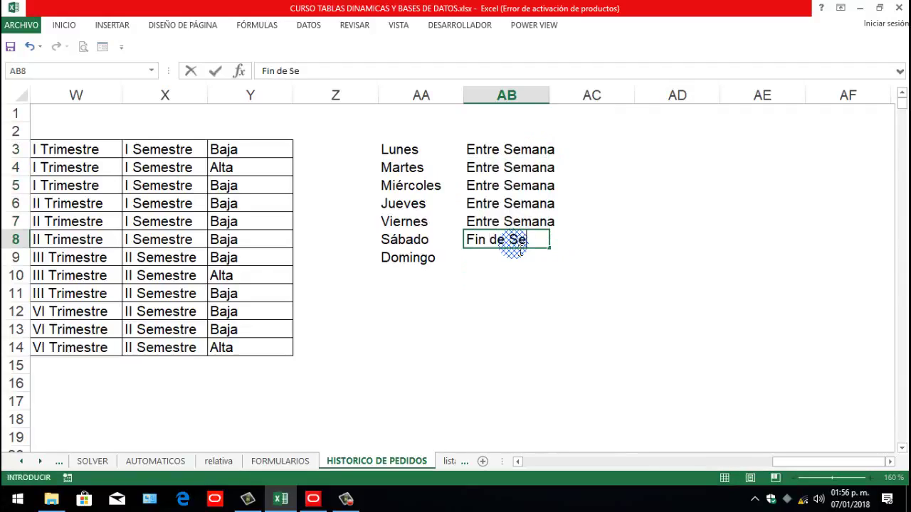
pyautogui.write('mana')
pyautogui.press('Return')
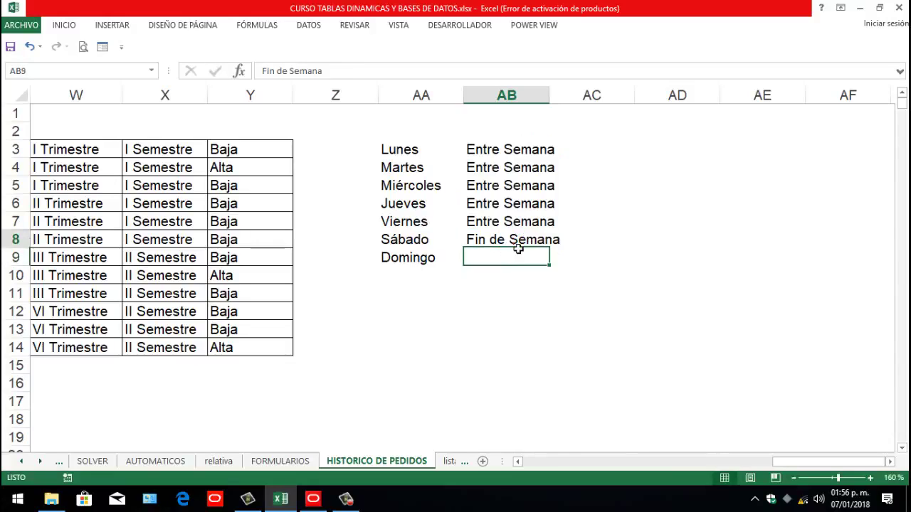
pyautogui.moveTo(550, 247); pyautogui.dragTo(554, 262)
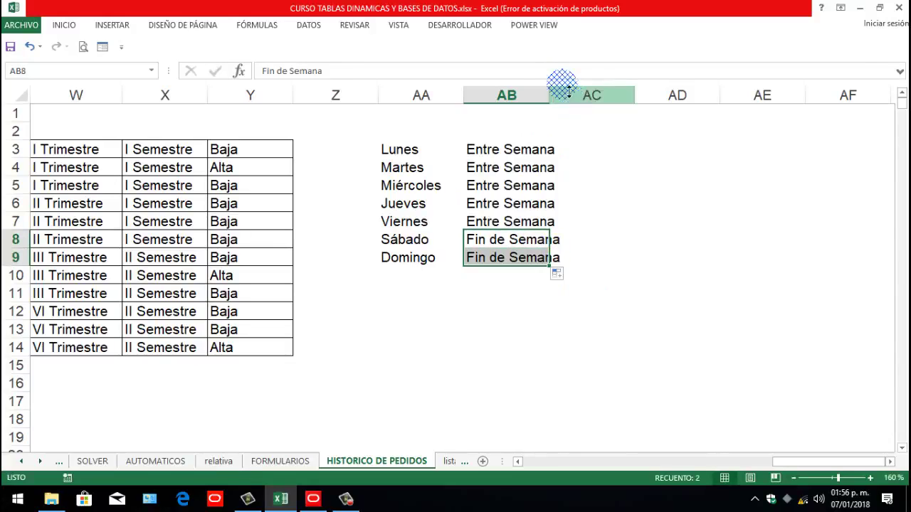
# Widen column AB to fit its text and apply borders to all cells in AA3:AB9.
pyautogui.moveTo(558, 94); pyautogui.dragTo(590, 96)
pyautogui.moveTo(388, 150); pyautogui.dragTo(515, 261)
pyautogui.click(63, 24)
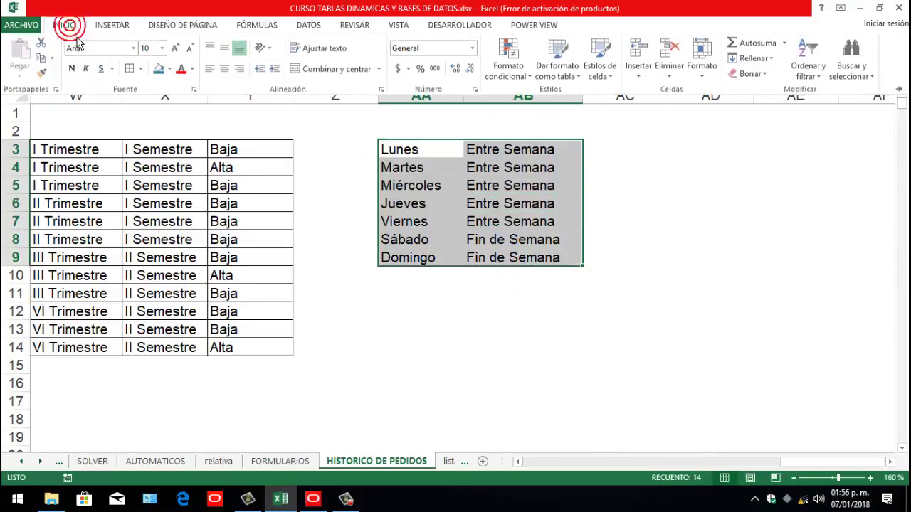
pyautogui.click(129, 69)
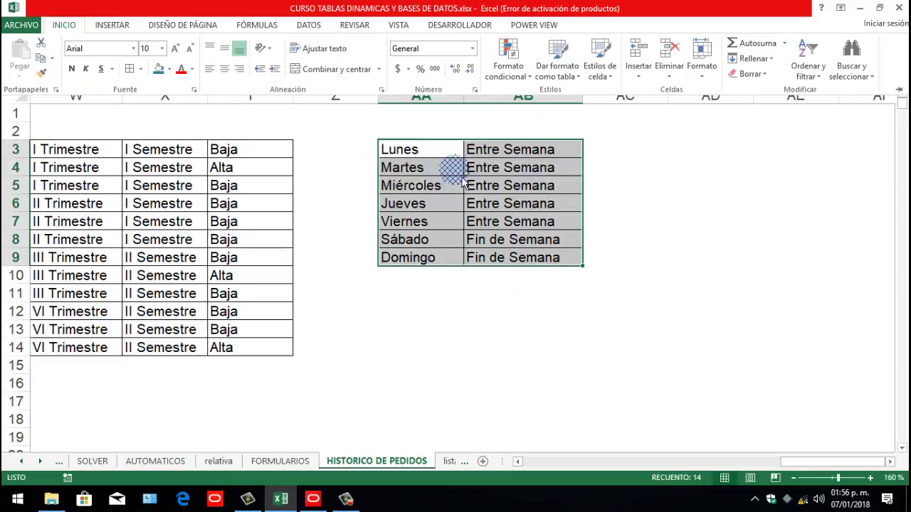
# Define the name semana for the weekday list AA3:AB9 with workbook scope.
pyautogui.rightClick(493, 208)
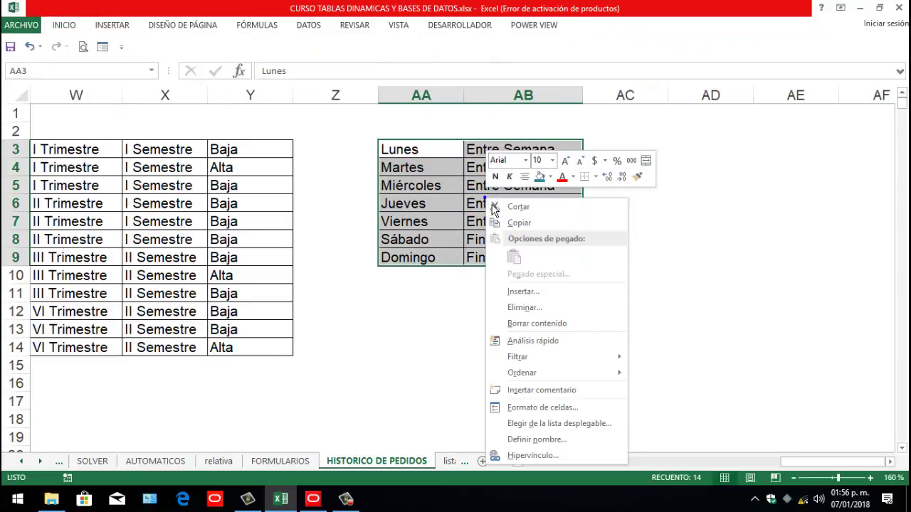
pyautogui.click(539, 437)
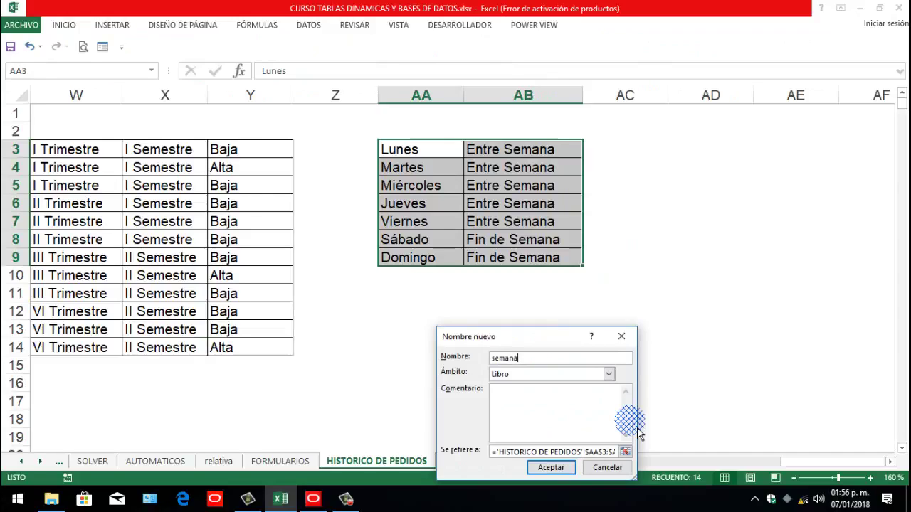
pyautogui.press('Return')
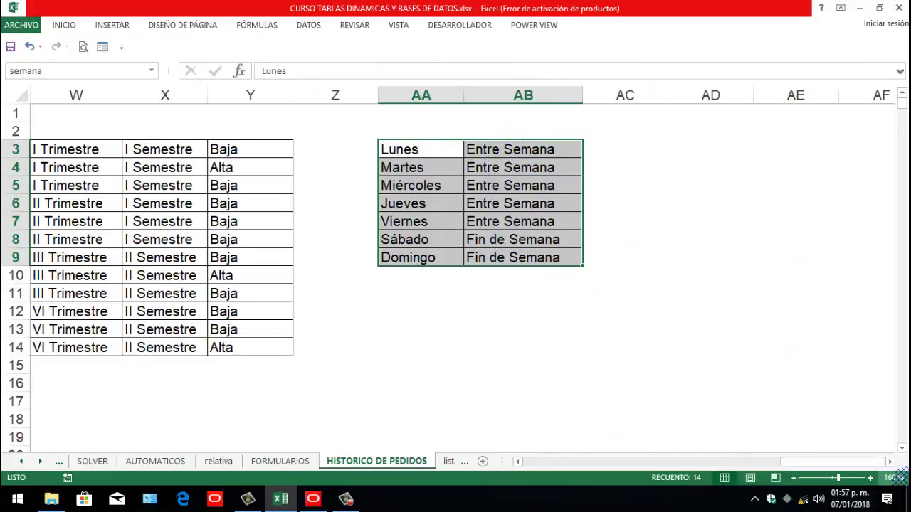
# Start a BUSCARV function in J3 under Tipo Dia with lookup value f3 and the named range semana as table array.
pyautogui.moveTo(863, 461); pyautogui.dragTo(637, 463)
pyautogui.click(648, 154)
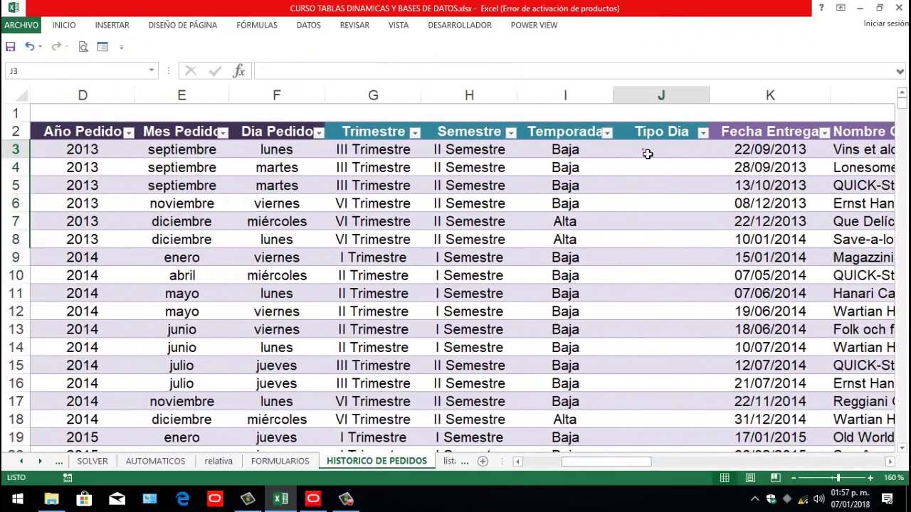
pyautogui.click(257, 27)
pyautogui.click(238, 44)
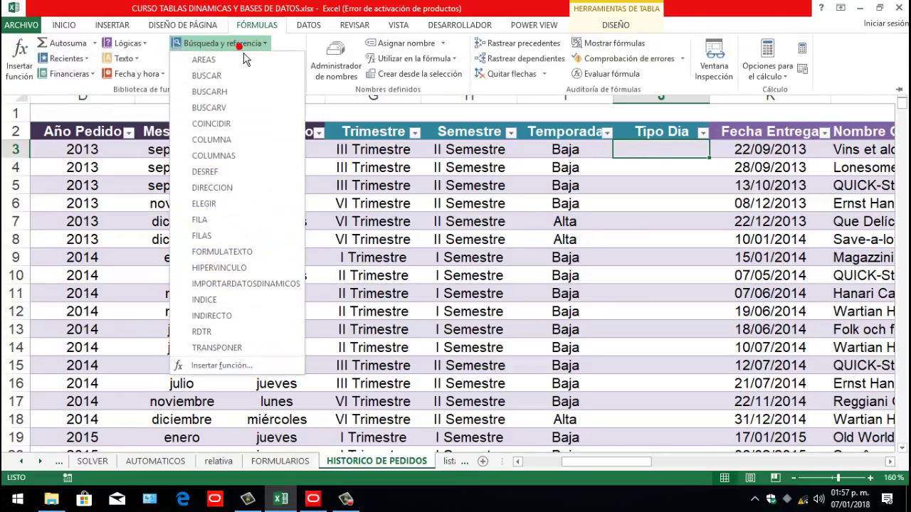
pyautogui.click(217, 108)
pyautogui.moveTo(231, 106); pyautogui.dragTo(410, 220)
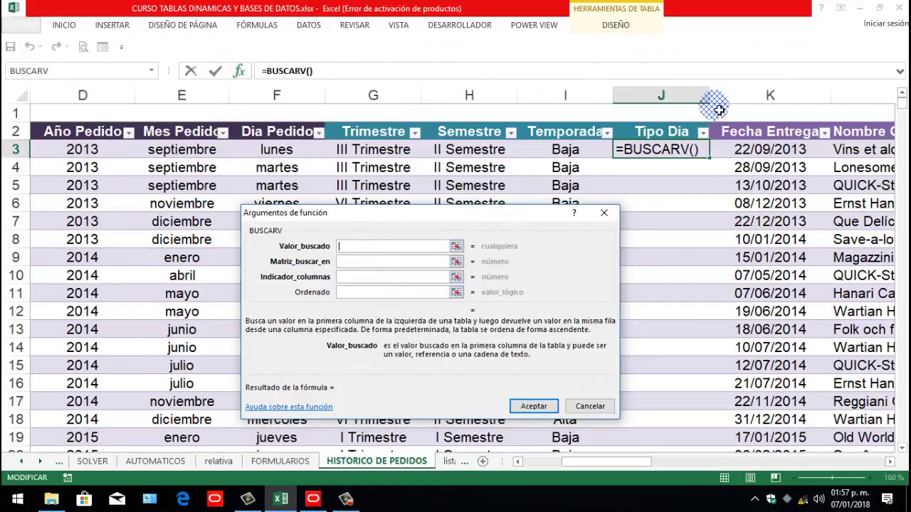
pyautogui.write('f')
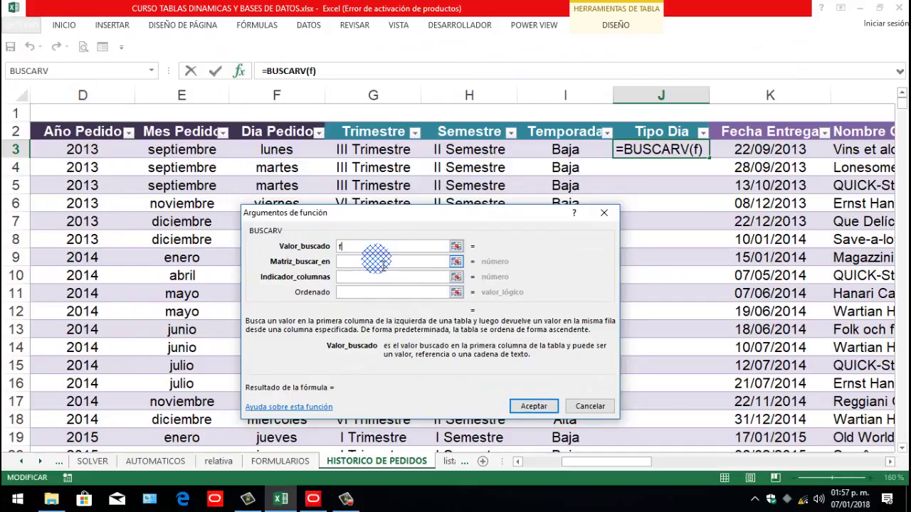
pyautogui.write('3')
pyautogui.click(372, 261)
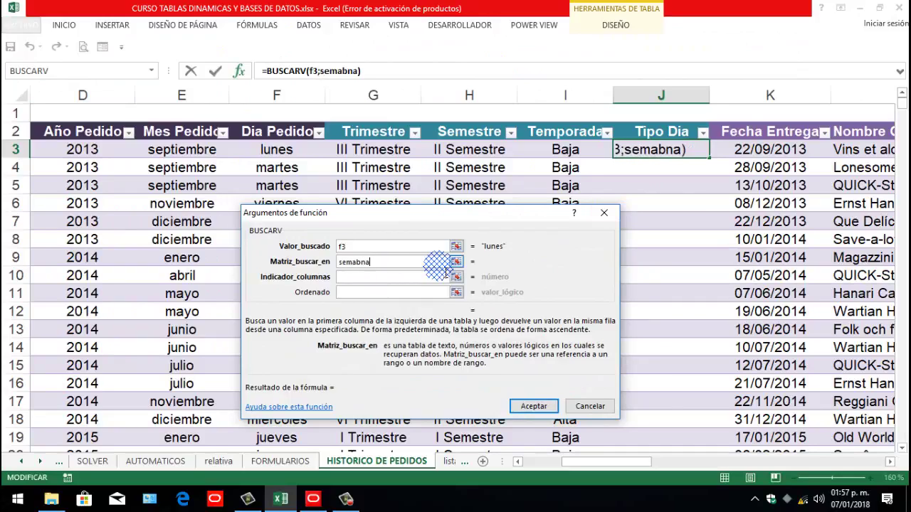
pyautogui.write('semana')
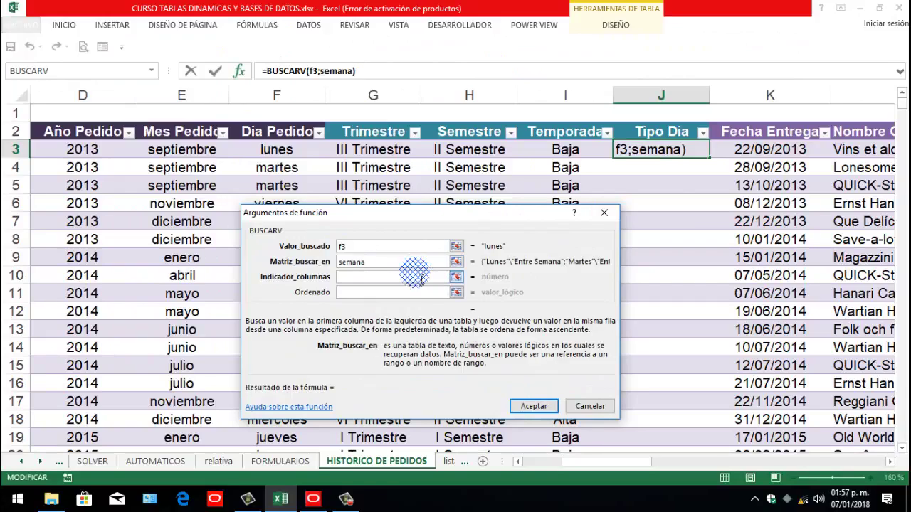
# Complete the BUSCARV in J3 with column index 2 and falso for exact match.
pyautogui.click(421, 278)
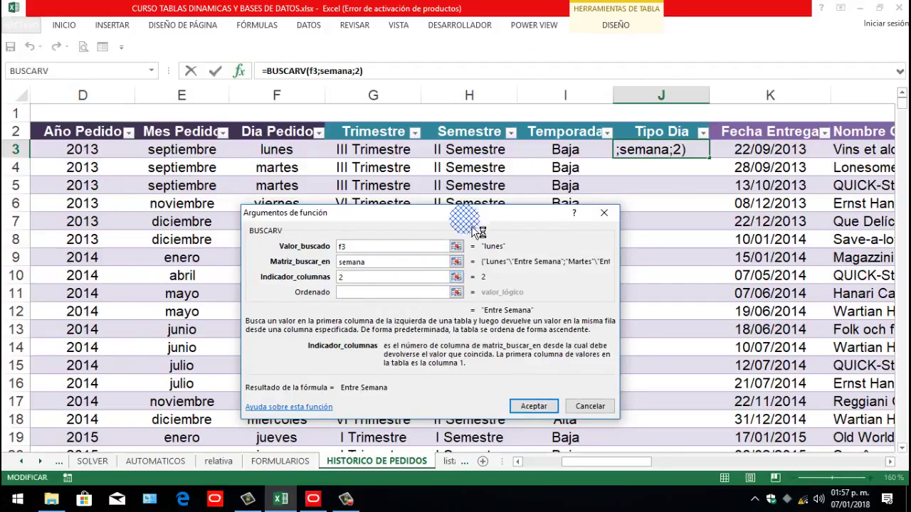
pyautogui.click(352, 298)
pyautogui.write('f')
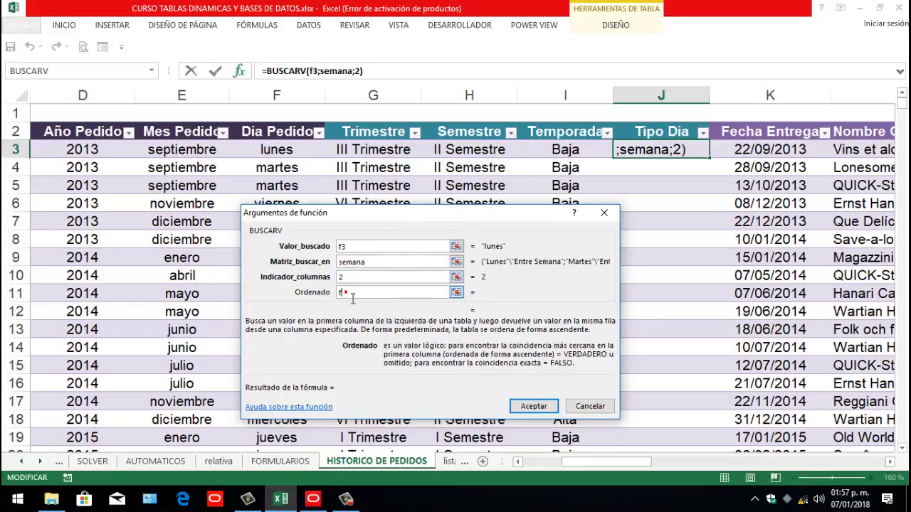
pyautogui.write('also')
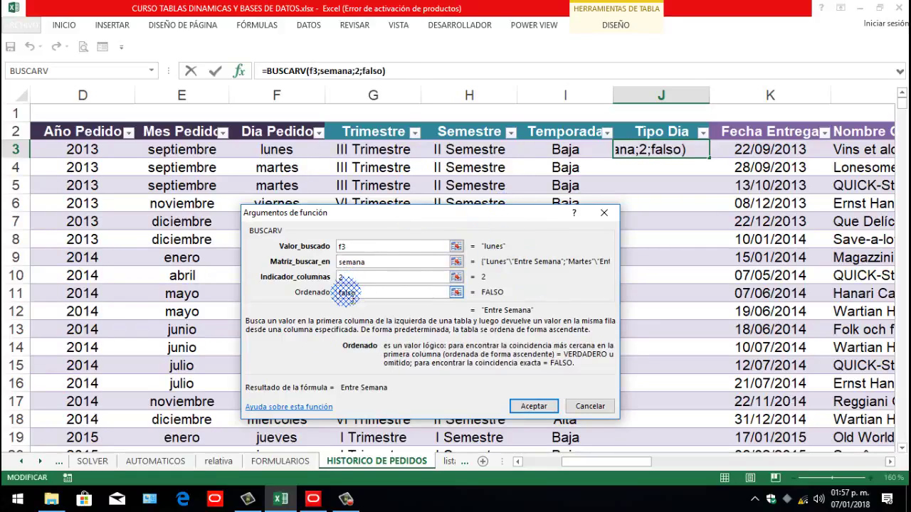
pyautogui.click(533, 406)
# Check the Tipo Dia values against the Dia Pedido weekdays further down the table.
pyautogui.scroll(-20, 406, 249)
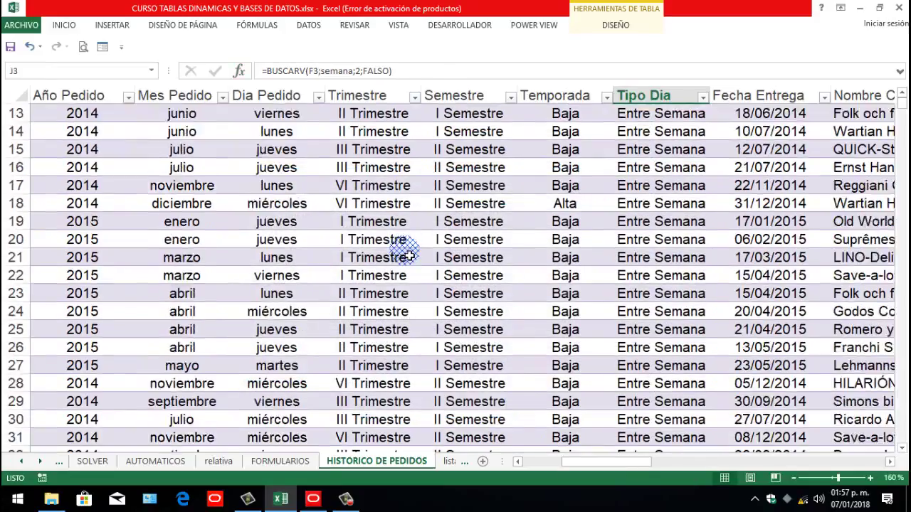
pyautogui.scroll(-20, 516, 255)
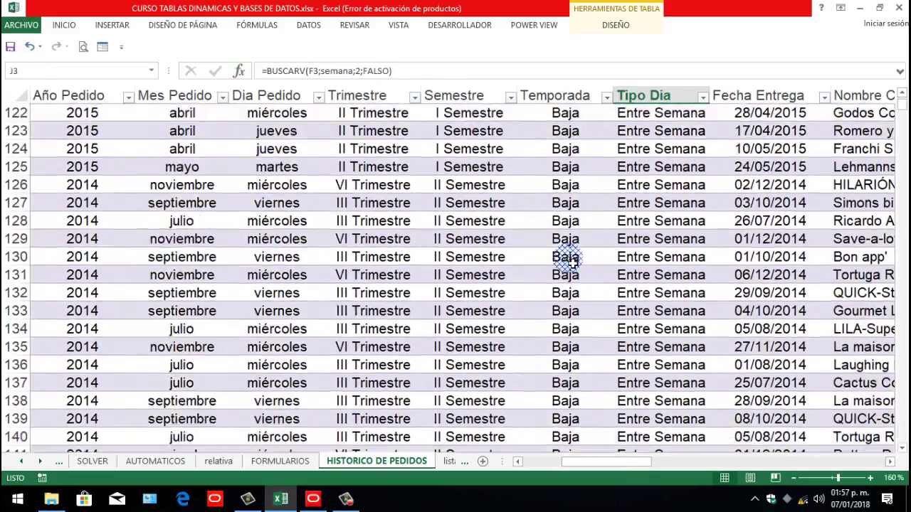
pyautogui.scroll(-20, 567, 263)
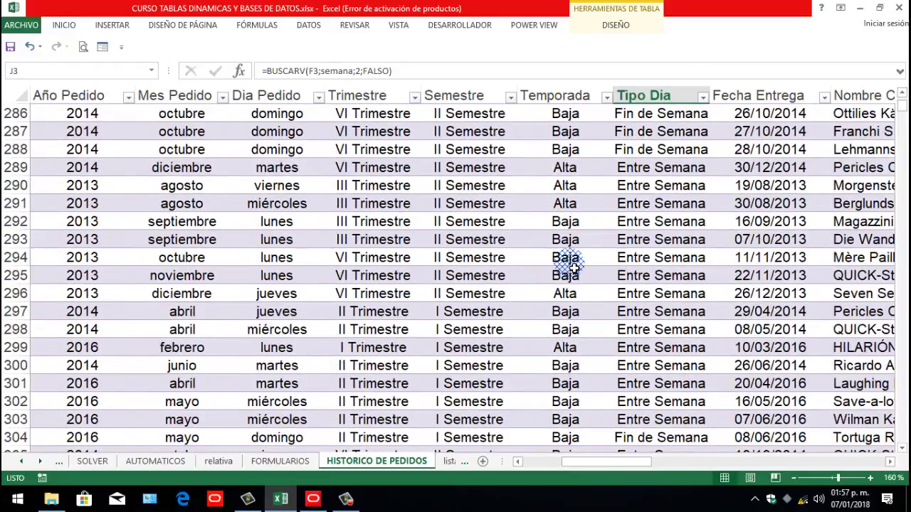
pyautogui.scroll(2, 566, 259)
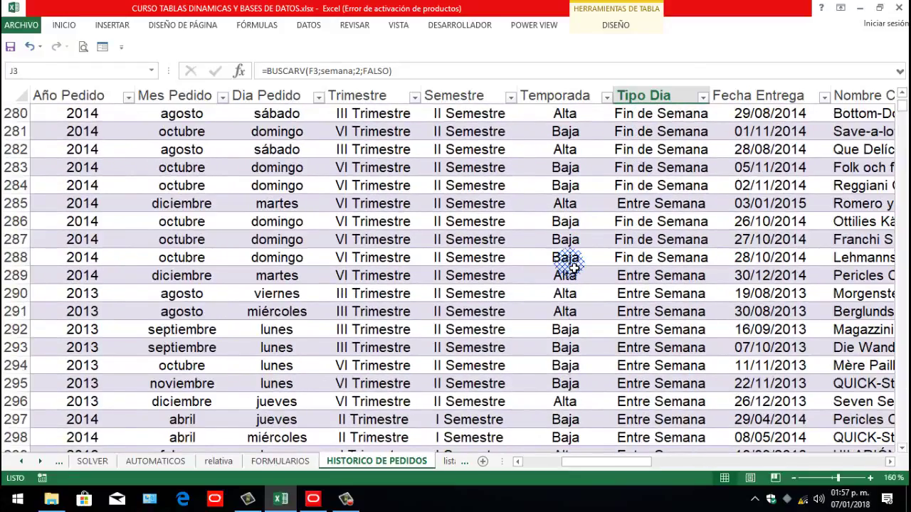
pyautogui.click(701, 187)
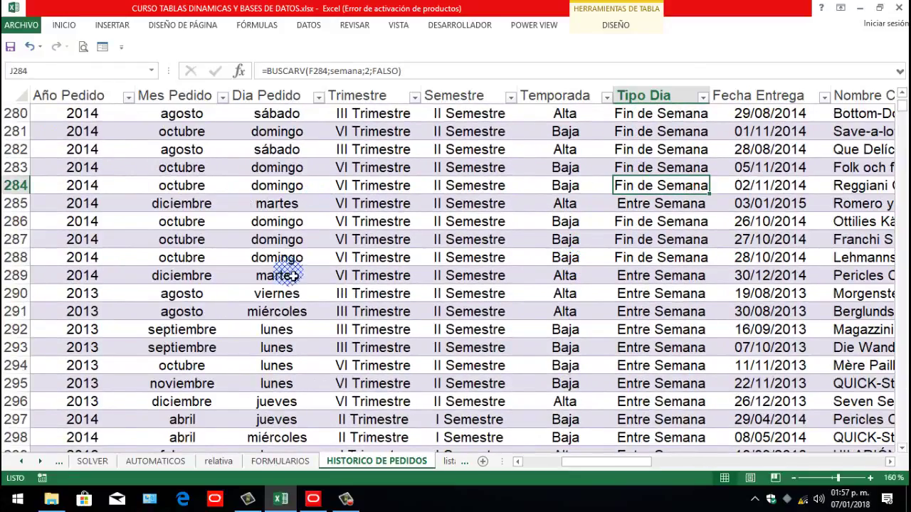
# Review the filled Trimestre, Semestre, Temporada and Tipo Dia columns back up to the table's first rows.
pyautogui.scroll(20, 453, 238)
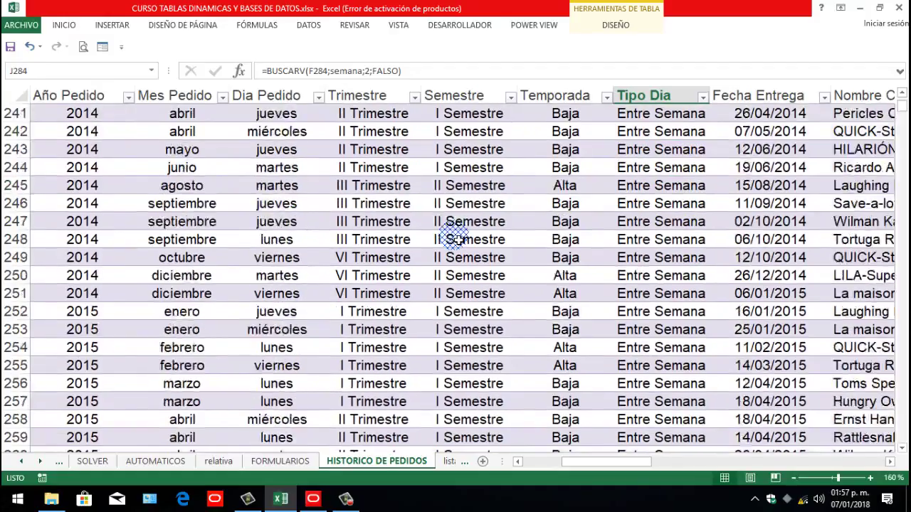
pyautogui.scroll(13, 458, 234)
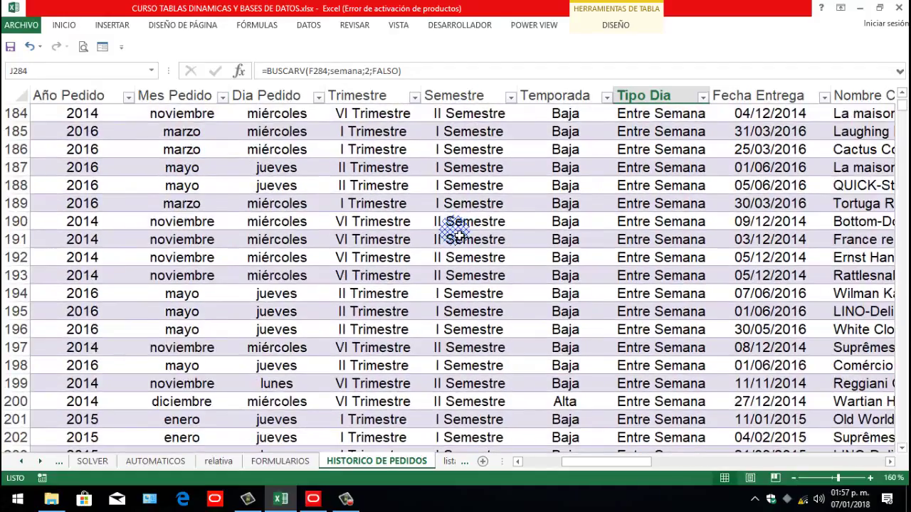
pyautogui.scroll(10, 457, 225)
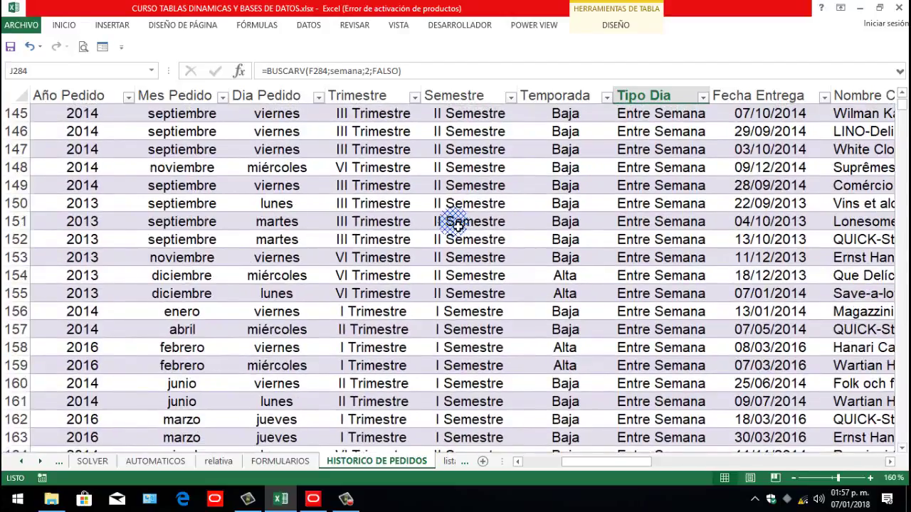
pyautogui.scroll(20, 456, 225)
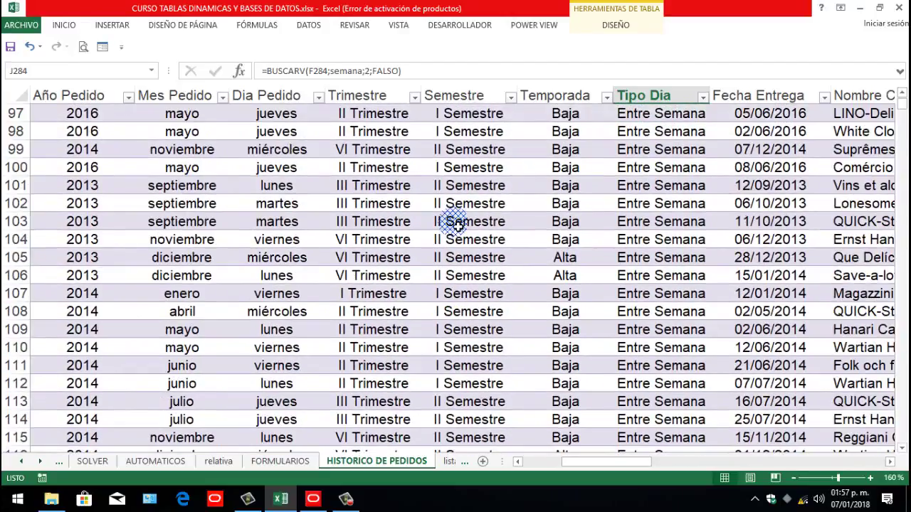
pyautogui.scroll(16, 456, 222)
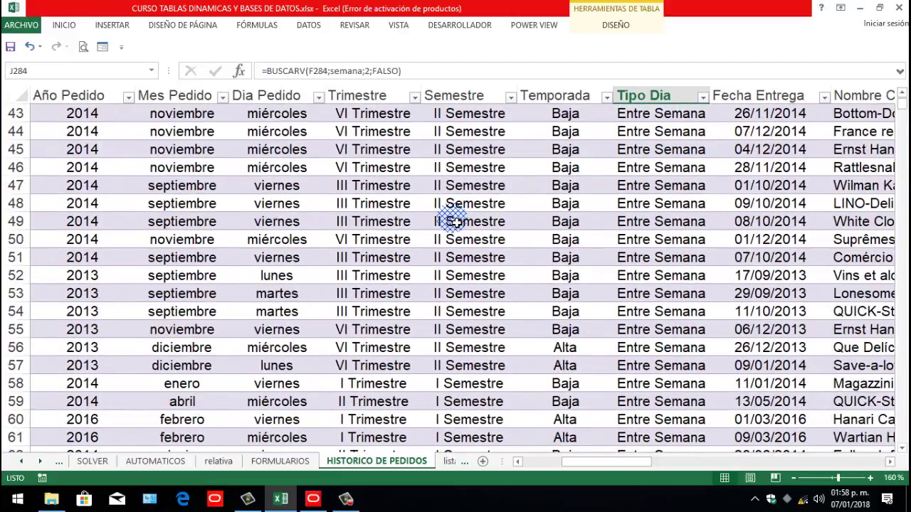
pyautogui.scroll(11, 449, 223)
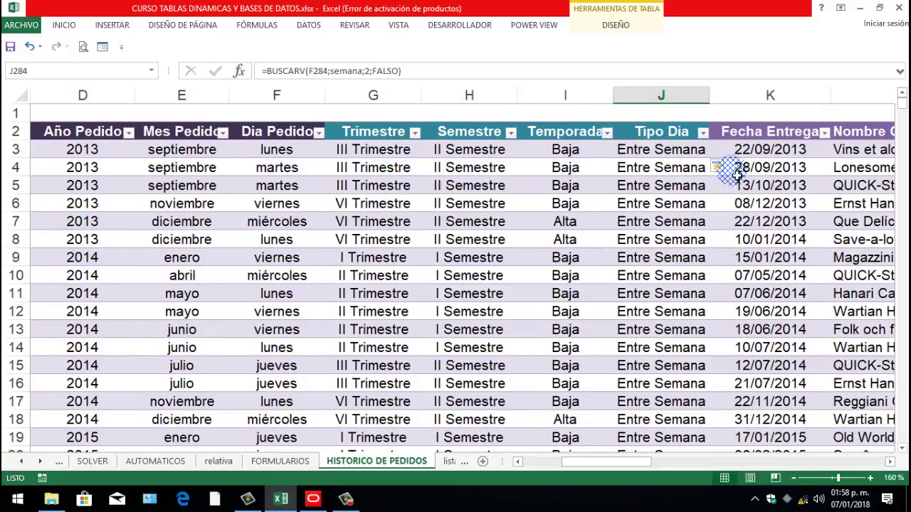
pyautogui.moveTo(626, 493); pyautogui.dragTo(612, 476)
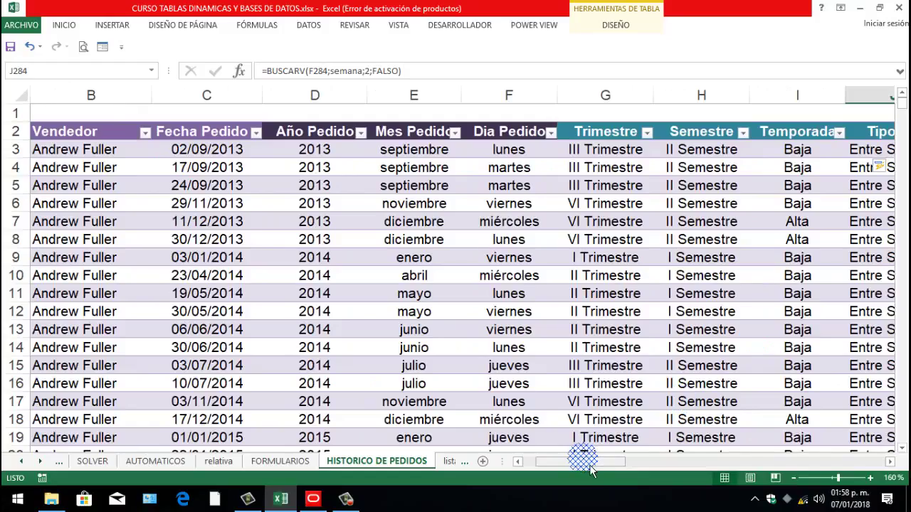
pyautogui.moveTo(583, 461)
pyautogui.mouseDown()
pyautogui.moveTo(635, 468)
pyautogui.moveTo(591, 466)
pyautogui.mouseUp()
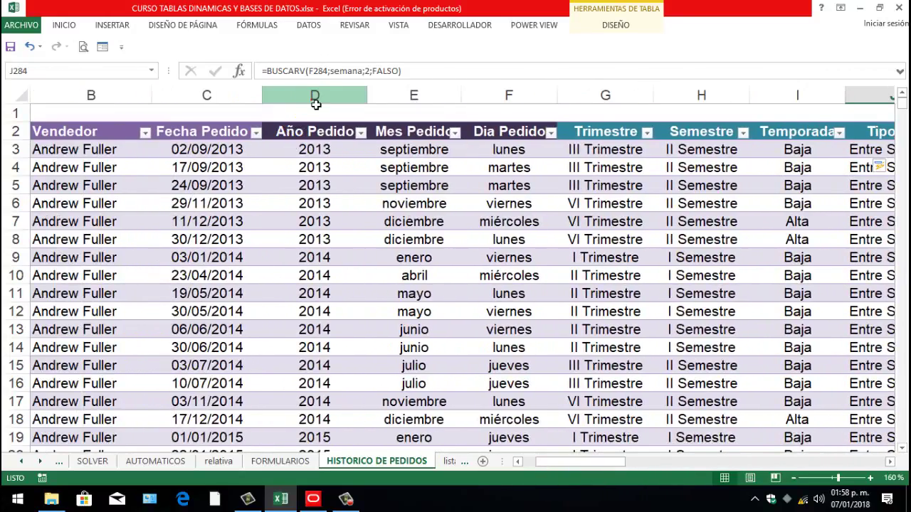
# Insert a table column before Año Pedido and head it Dia Mes.
pyautogui.click(314, 97)
pyautogui.rightClick(313, 99)
pyautogui.click(349, 194)
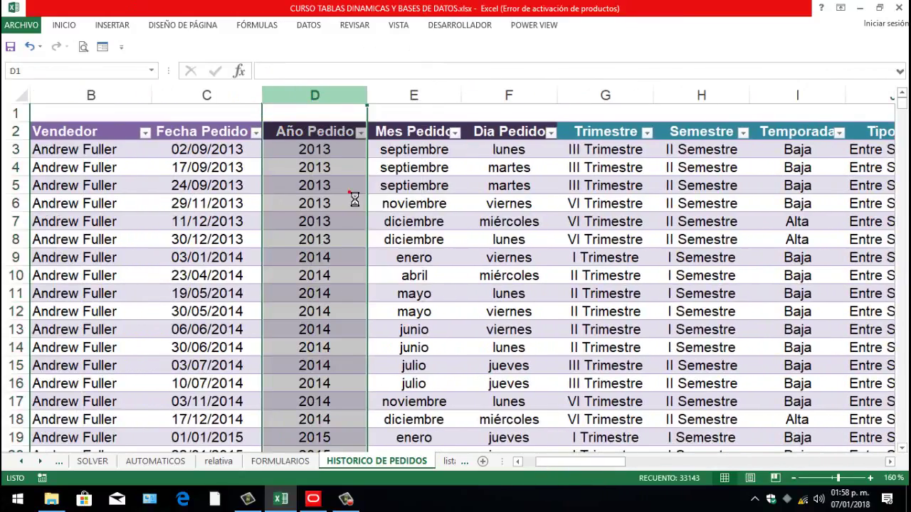
pyautogui.click(325, 137)
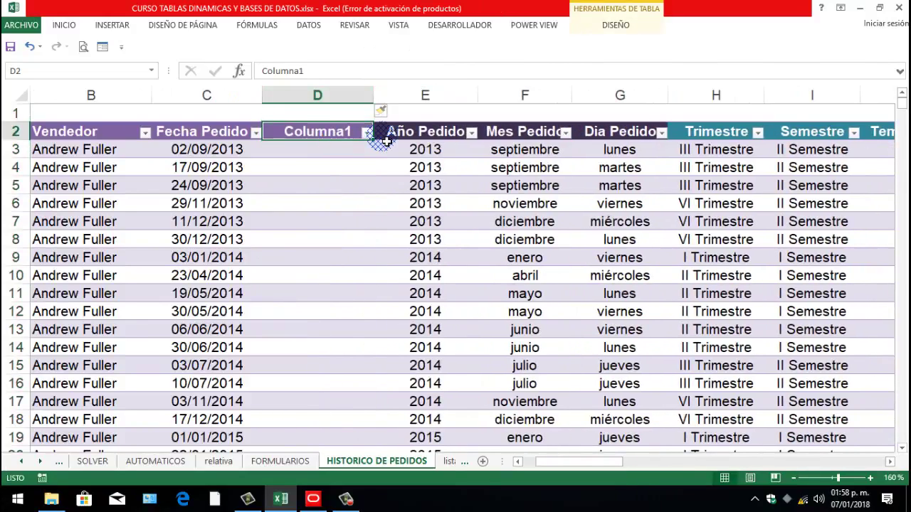
pyautogui.write('dia')
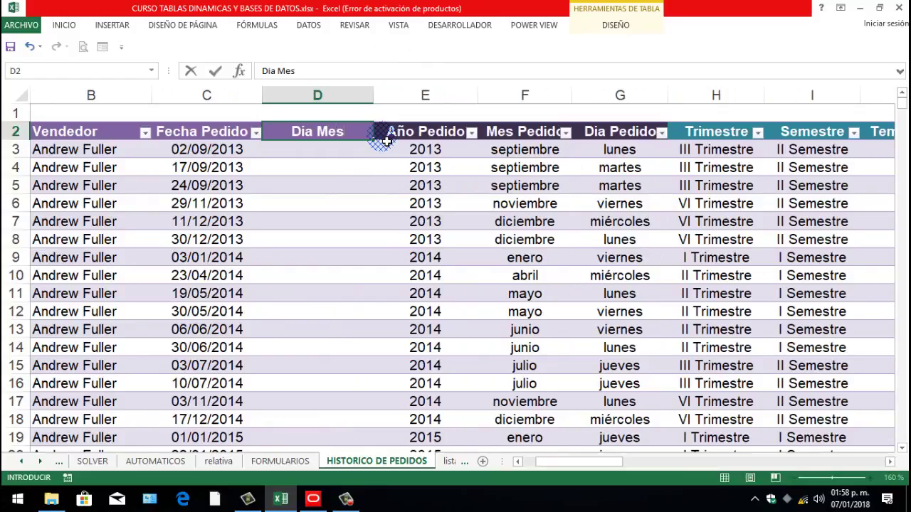
pyautogui.press('Return')
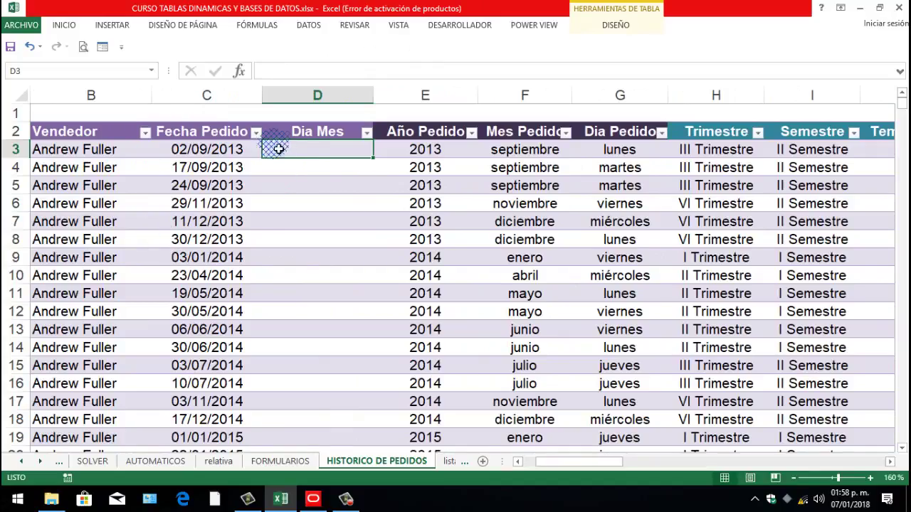
# Fill the Dia Mes column by entering =dia(c3) in D3 to extract the day from Fecha Pedido.
pyautogui.keyDown('ctrl'); pyautogui.scroll(3, 322, 154); pyautogui.keyUp('ctrl')
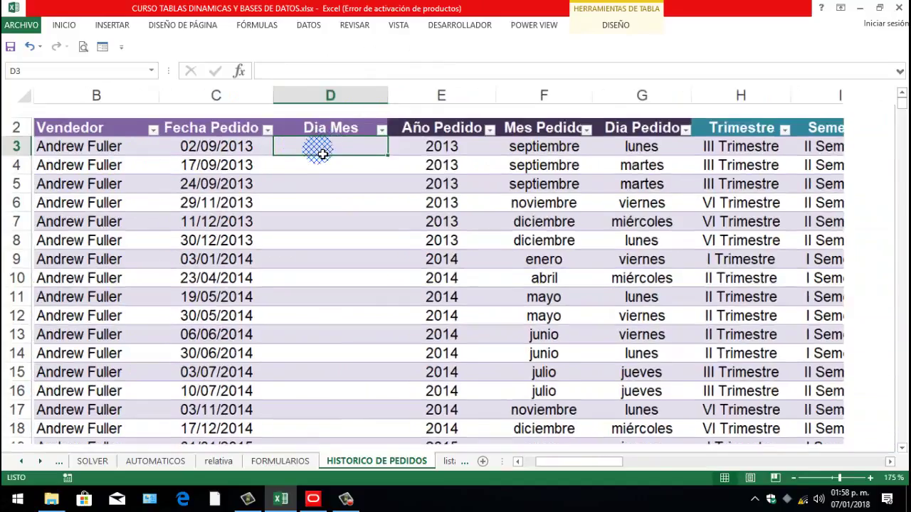
pyautogui.keyDown('ctrl'); pyautogui.scroll(5, 322, 153); pyautogui.keyUp('ctrl')
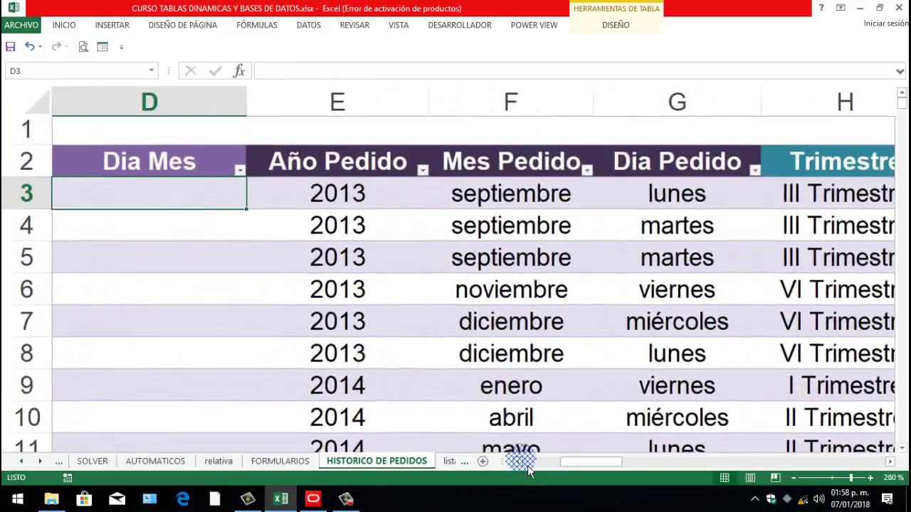
pyautogui.click(528, 465)
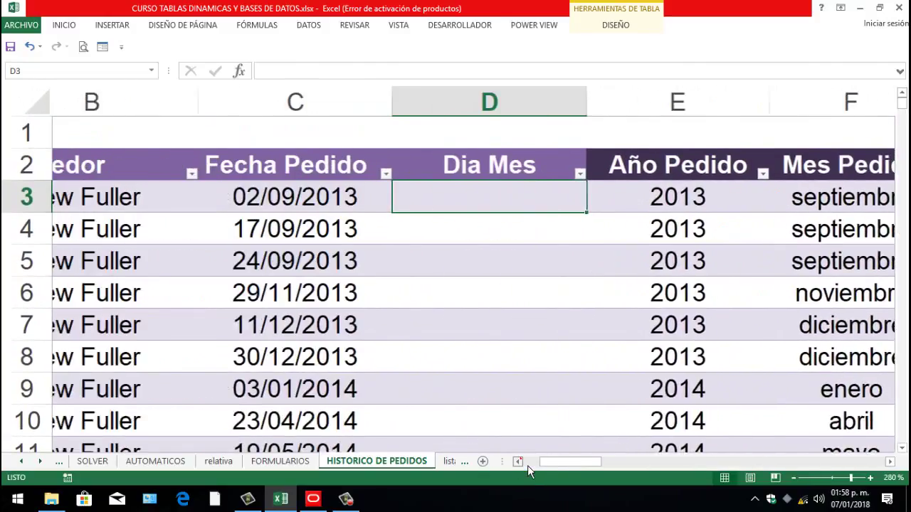
pyautogui.click(528, 465)
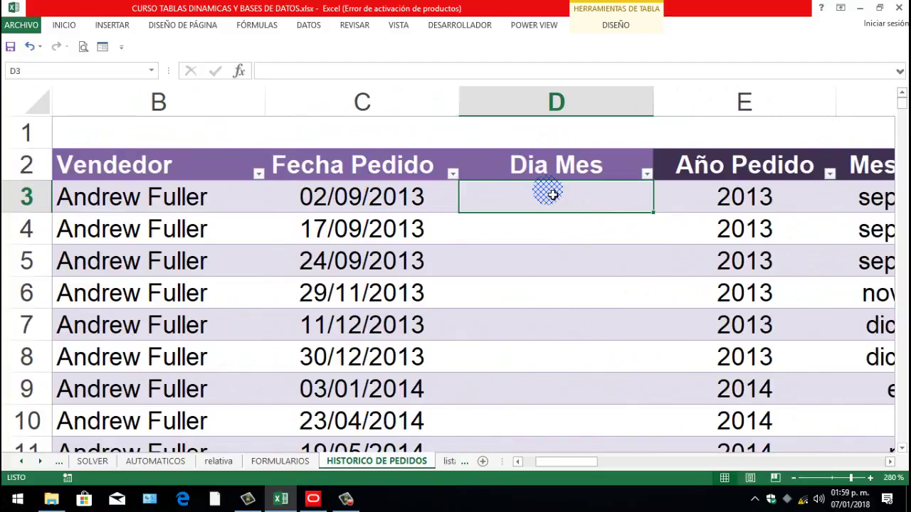
pyautogui.write('=')
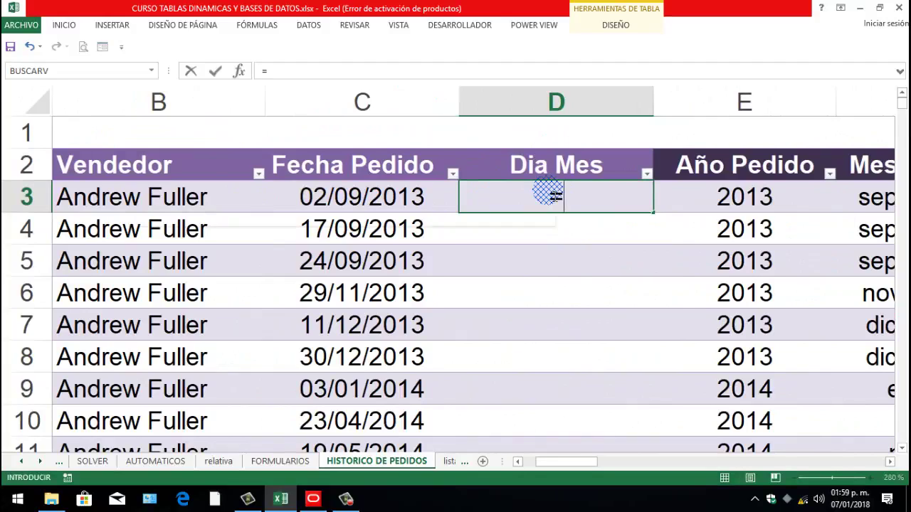
pyautogui.write('dia(')
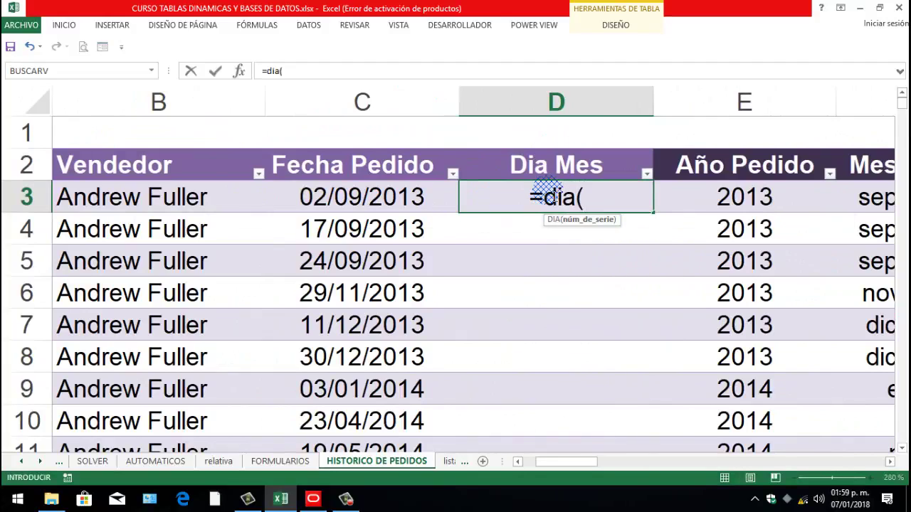
pyautogui.write('c3)')
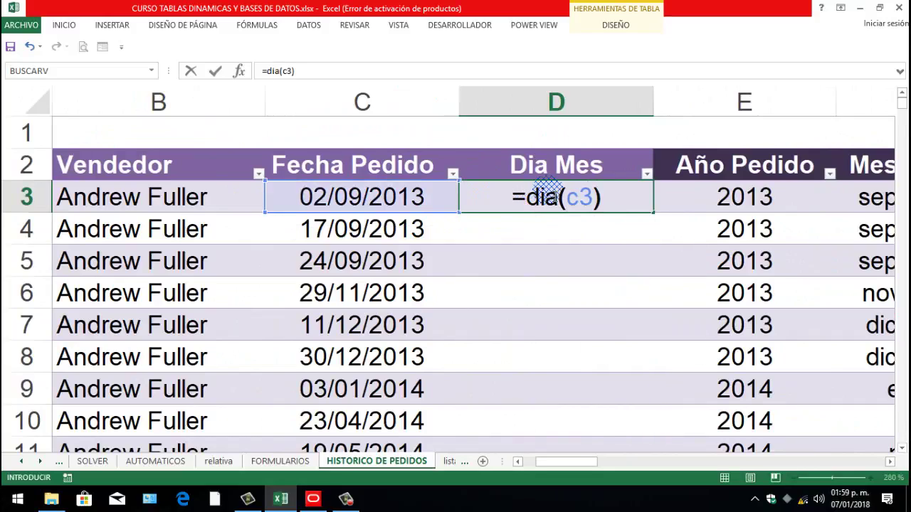
pyautogui.press('Return')
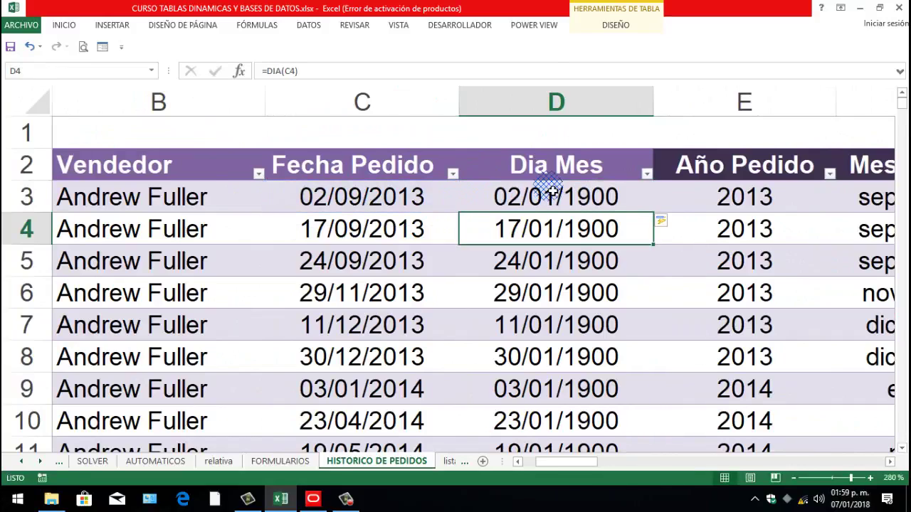
# Set the Dia Mes column's number format to General and narrow the column to fit its heading.
pyautogui.click(555, 102)
pyautogui.click(64, 27)
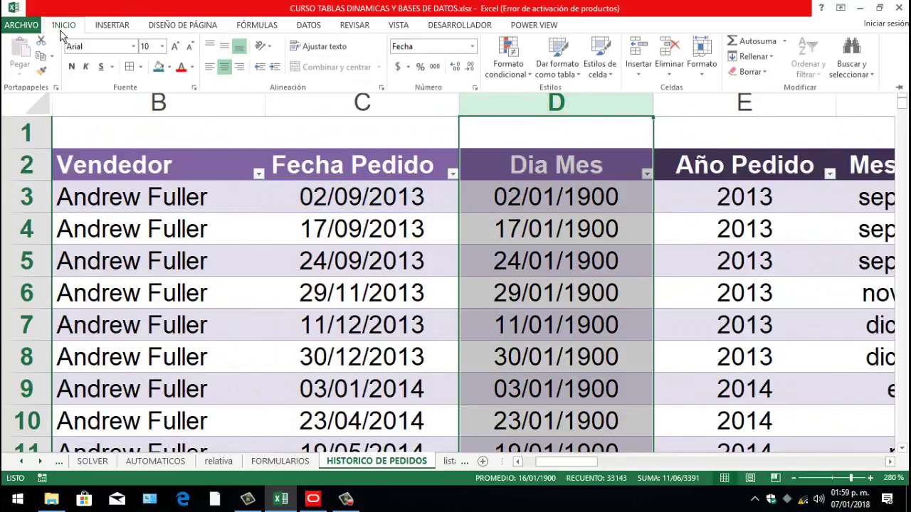
pyautogui.click(472, 49)
pyautogui.click(438, 70)
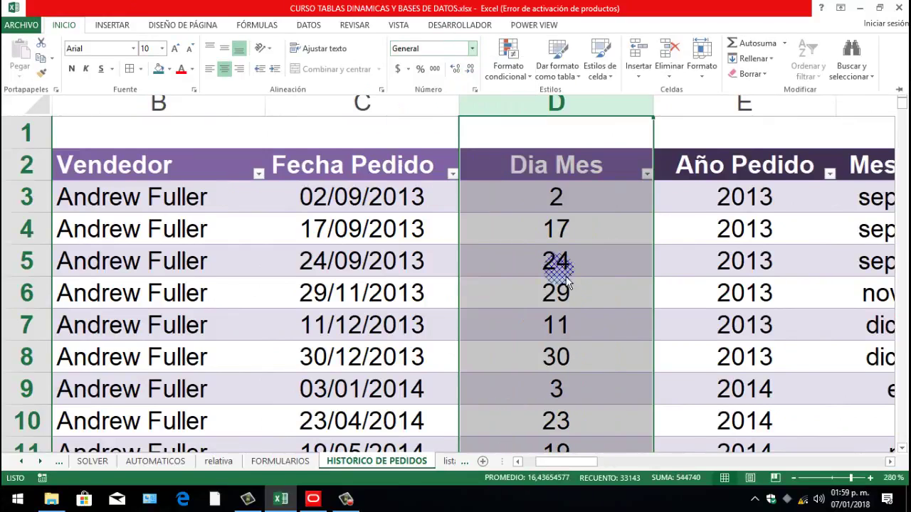
pyautogui.click(582, 248)
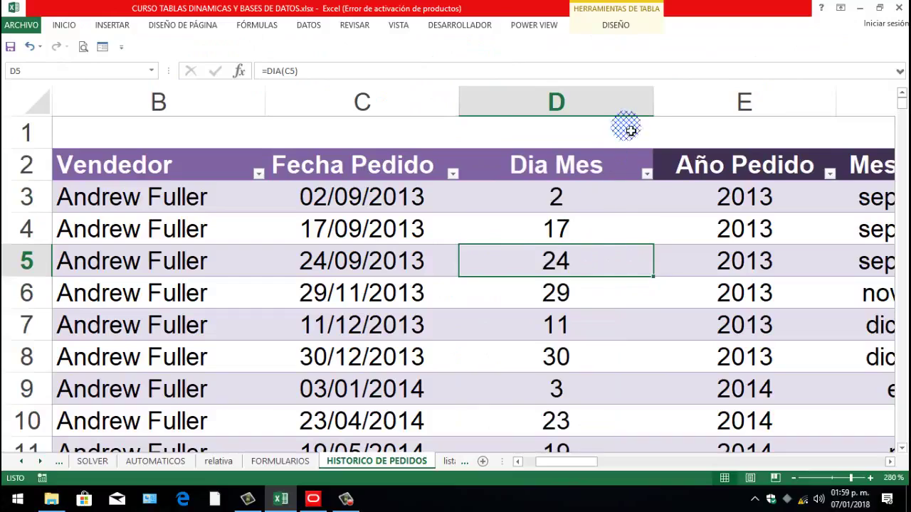
pyautogui.moveTo(653, 99); pyautogui.dragTo(588, 101)
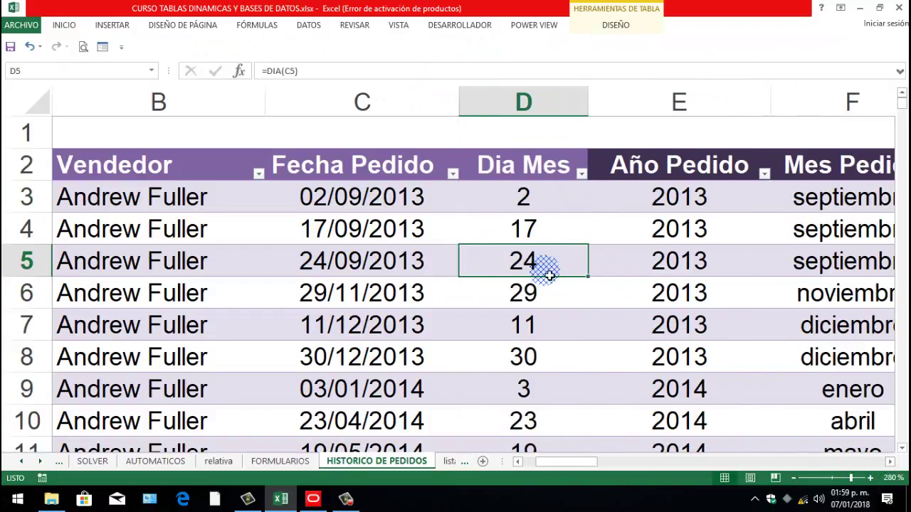
# Insert another table column before Año Pedido, widen it slightly and head it Quincena.
pyautogui.scroll(-5, 548, 273)
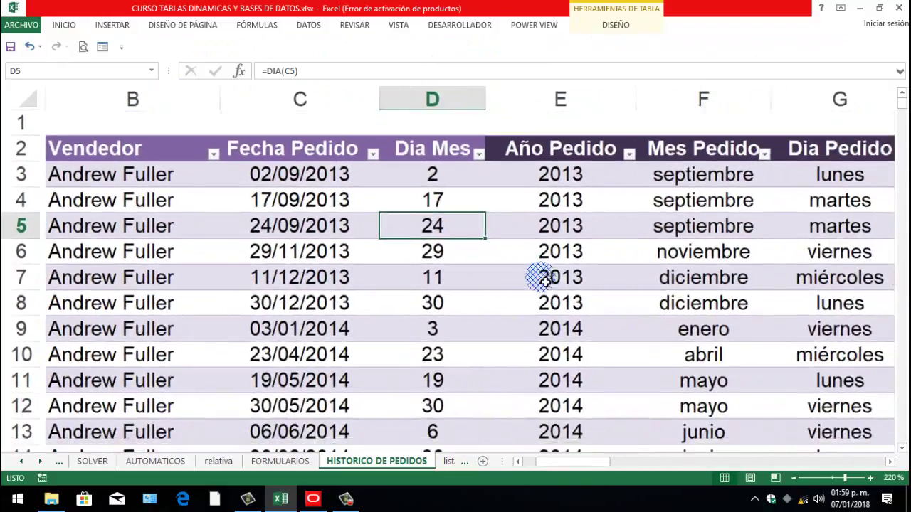
pyautogui.scroll(-3, 544, 282)
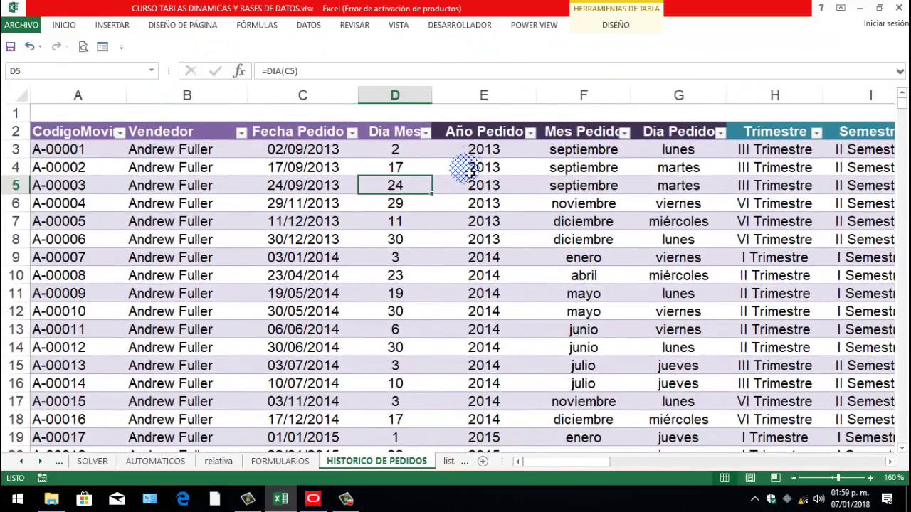
pyautogui.click(477, 93)
pyautogui.rightClick(477, 94)
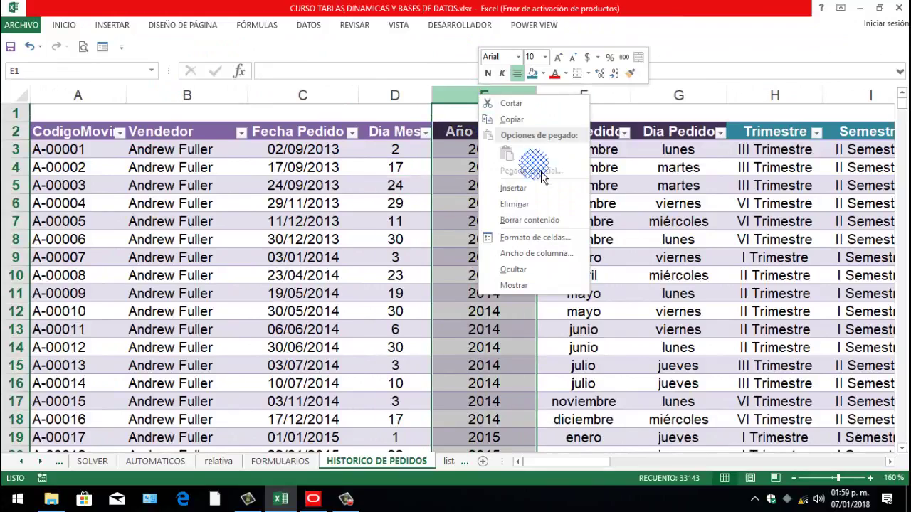
pyautogui.click(530, 187)
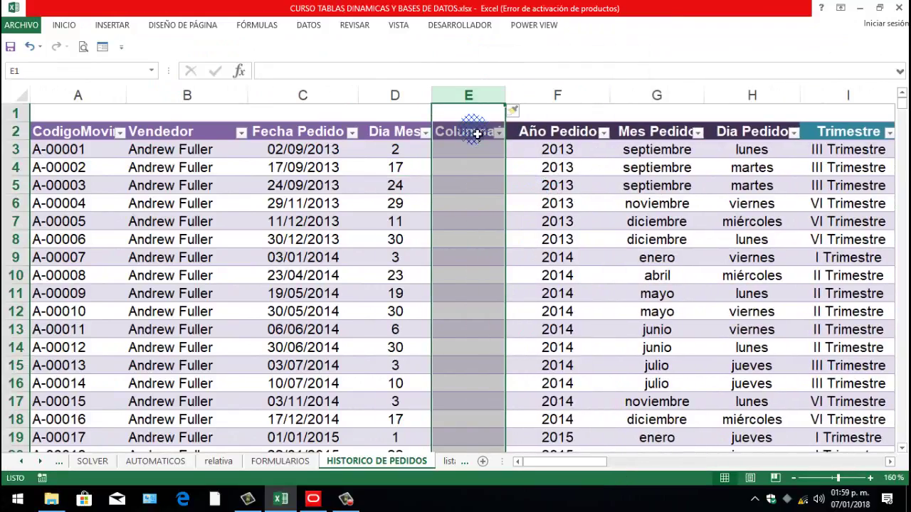
pyautogui.moveTo(505, 96); pyautogui.dragTo(541, 97)
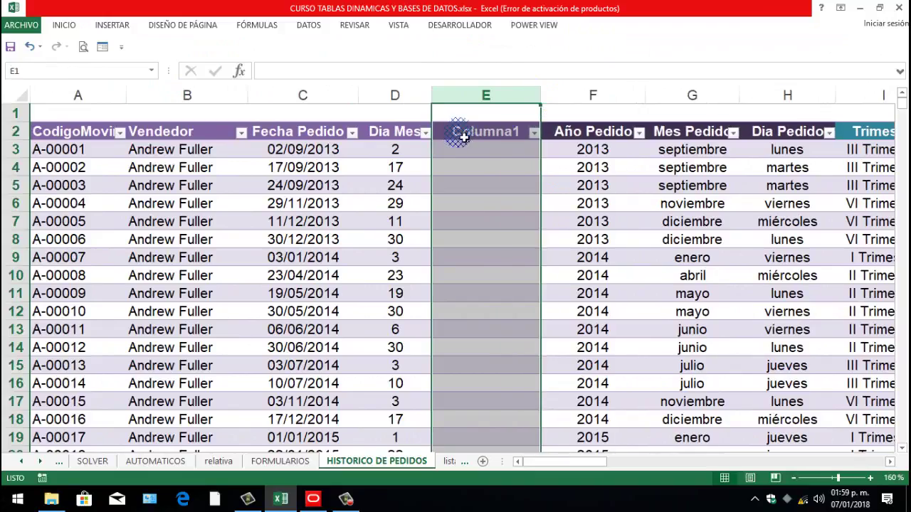
pyautogui.click(480, 138)
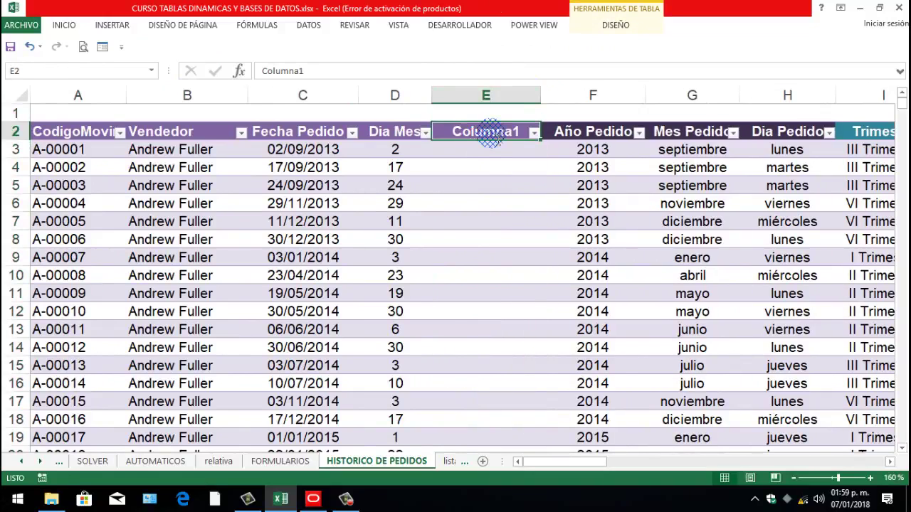
pyautogui.write('Quincena')
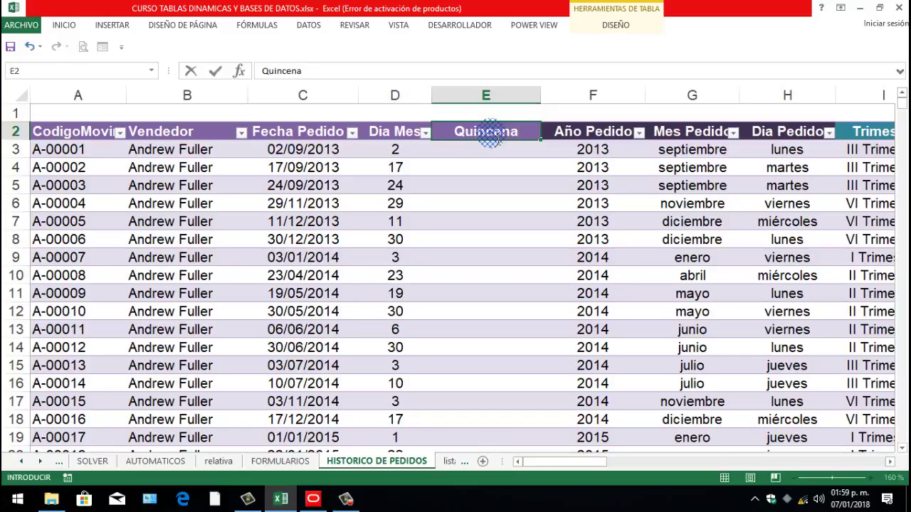
pyautogui.press('Return')
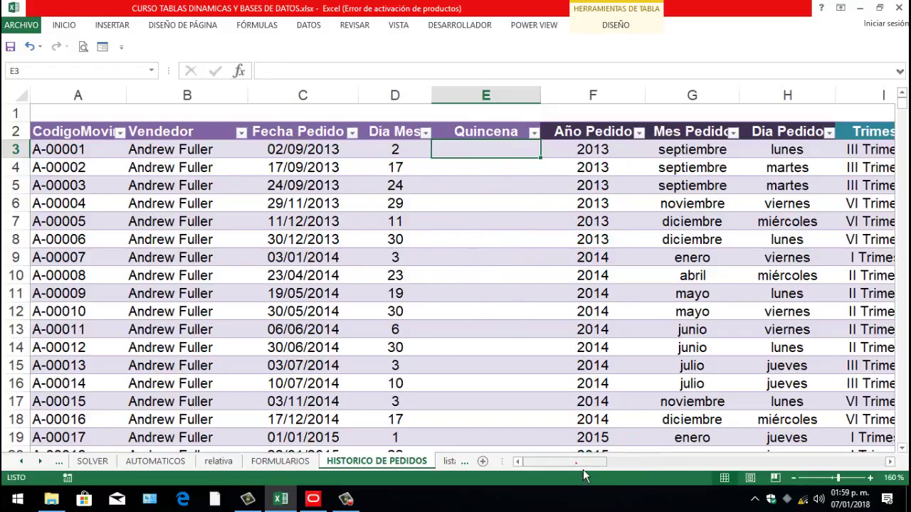
# Enter the fortnight day limits beside the weekday list: 1 and 15 in AF3:AG3, 16 and 31 in AF4:AG4.
pyautogui.moveTo(576, 462); pyautogui.dragTo(898, 476)
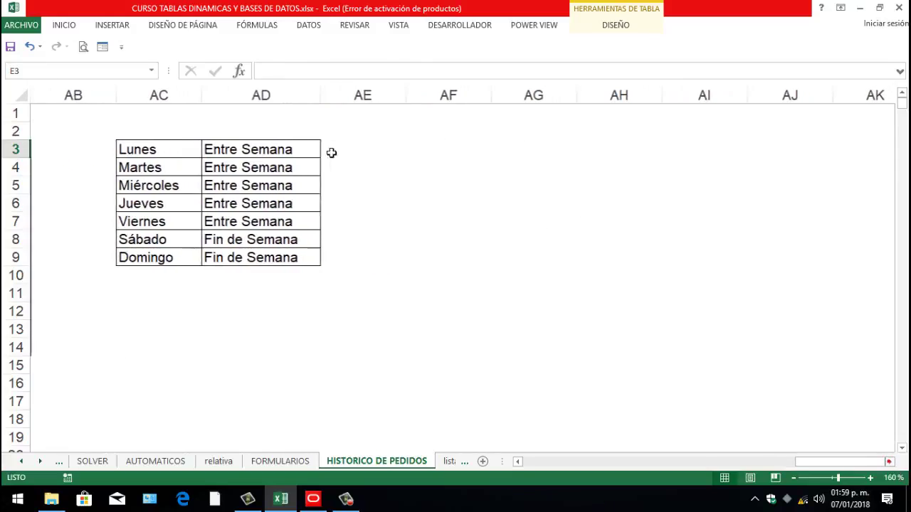
pyautogui.click(446, 147)
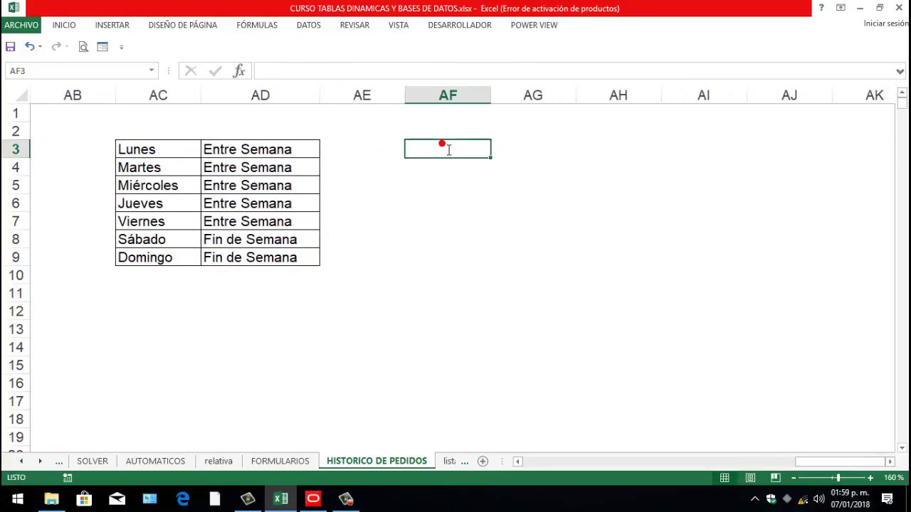
pyautogui.write('1')
pyautogui.click(522, 157)
pyautogui.write('1')
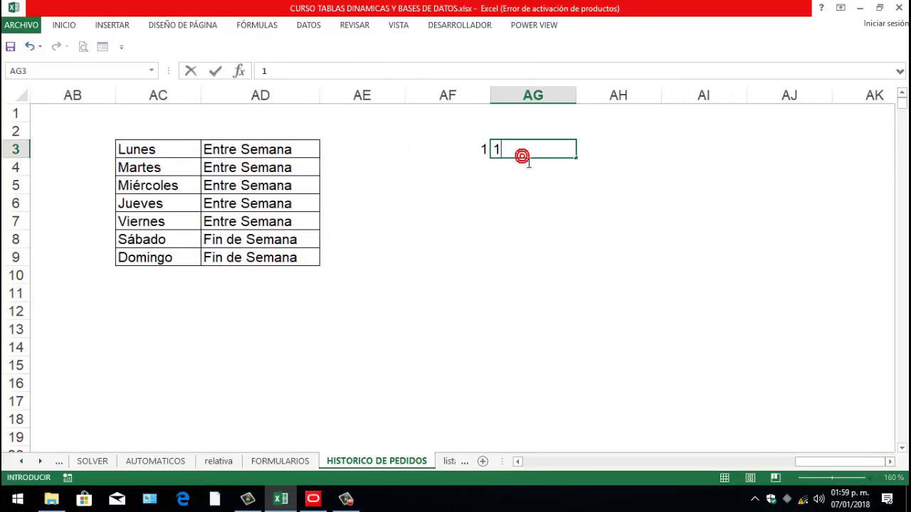
pyautogui.write('5')
pyautogui.click(522, 169)
pyautogui.click(471, 169)
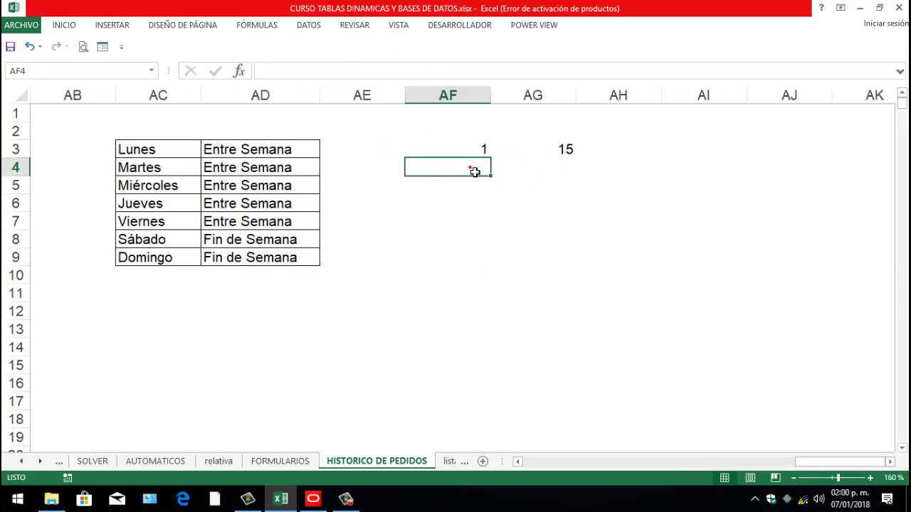
pyautogui.write('16')
pyautogui.click(520, 172)
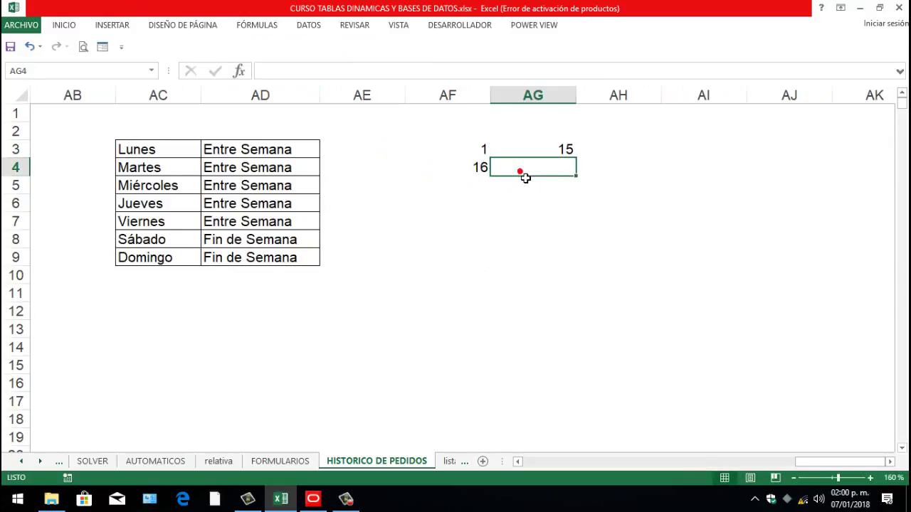
pyautogui.write('31')
pyautogui.click(524, 204)
# Apply all borders and centre alignment to the range AF3:AH4.
pyautogui.moveTo(487, 151); pyautogui.dragTo(622, 167)
pyautogui.click(80, 25)
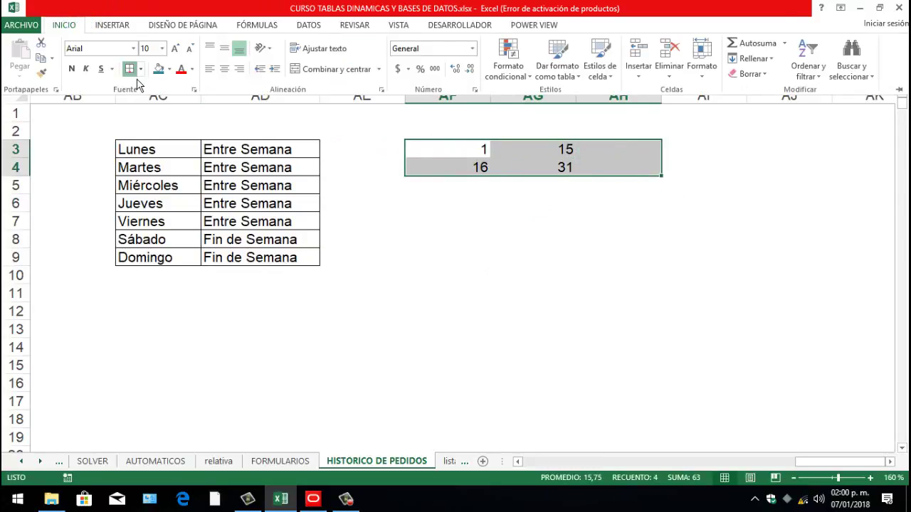
pyautogui.click(131, 71)
pyautogui.click(225, 70)
pyautogui.click(505, 181)
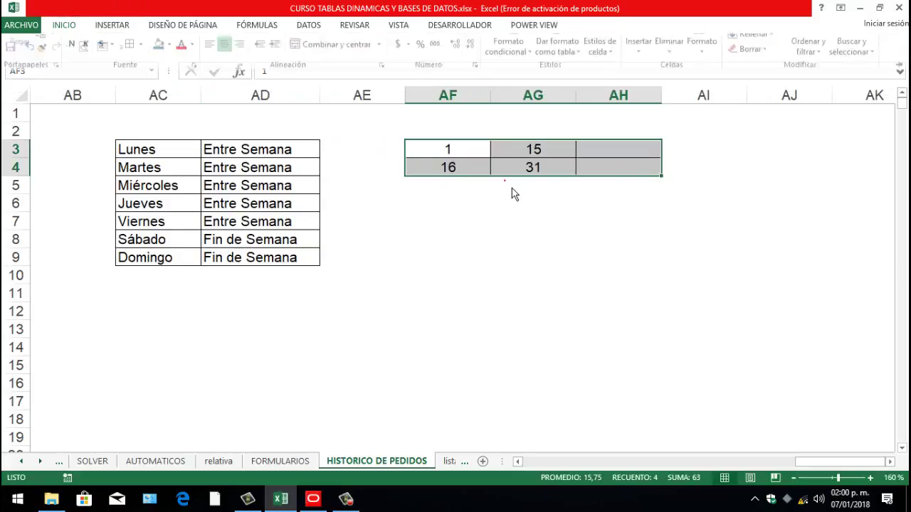
# Widen column AH and enter Primera Quincena in AH3.
pyautogui.click(475, 157)
pyautogui.click(535, 152)
pyautogui.click(645, 158)
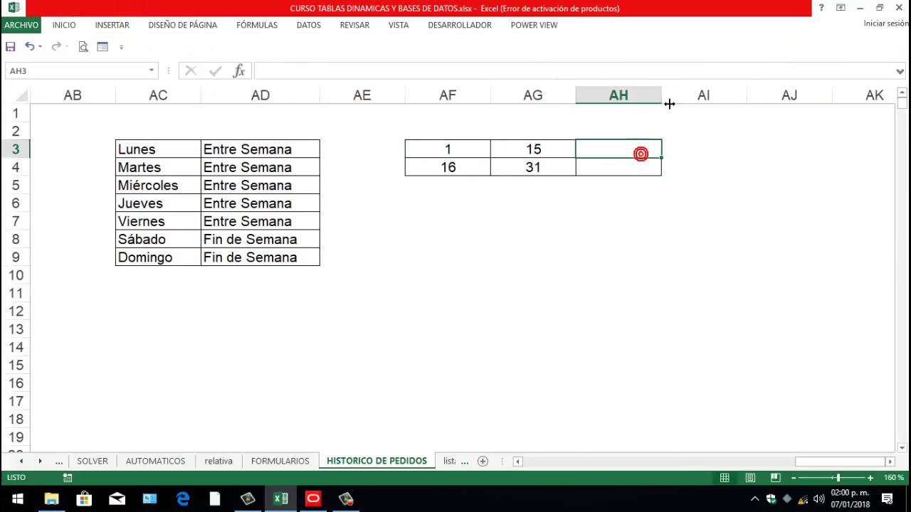
pyautogui.moveTo(661, 97); pyautogui.dragTo(703, 99)
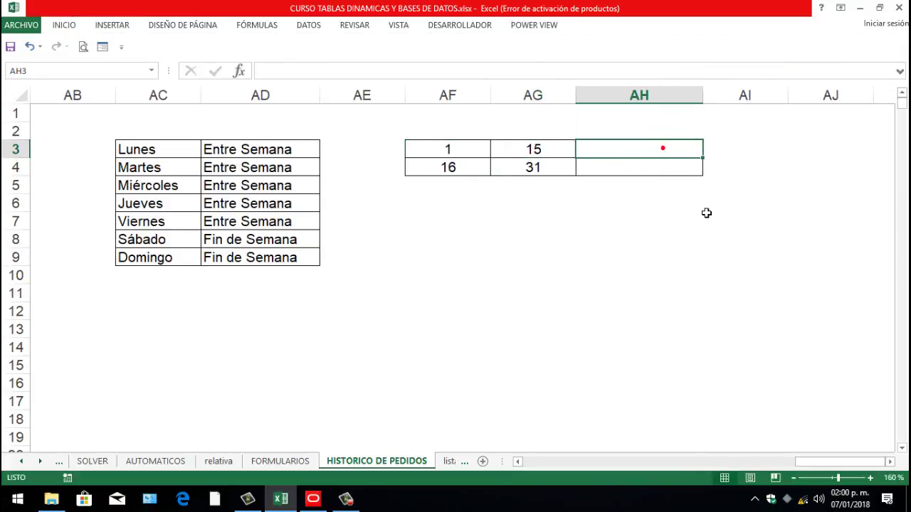
pyautogui.write('Pi')
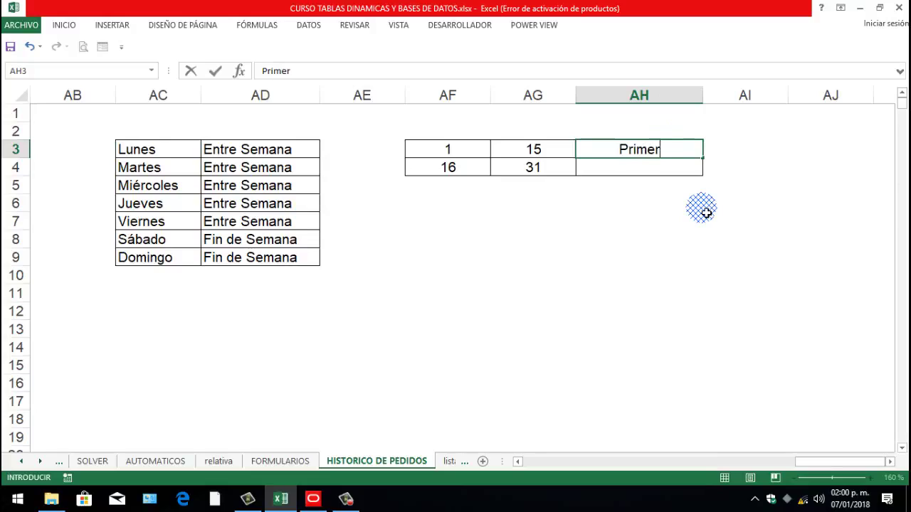
pyautogui.write('imera Quincena')
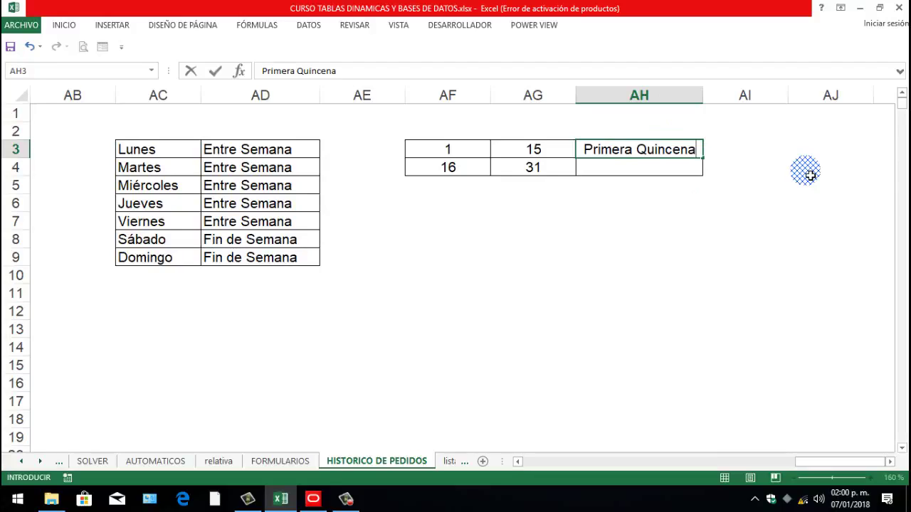
pyautogui.click(634, 188)
# Fill AH3 down to AH4 and change the copied text to Segunda Quincena.
pyautogui.click(636, 148)
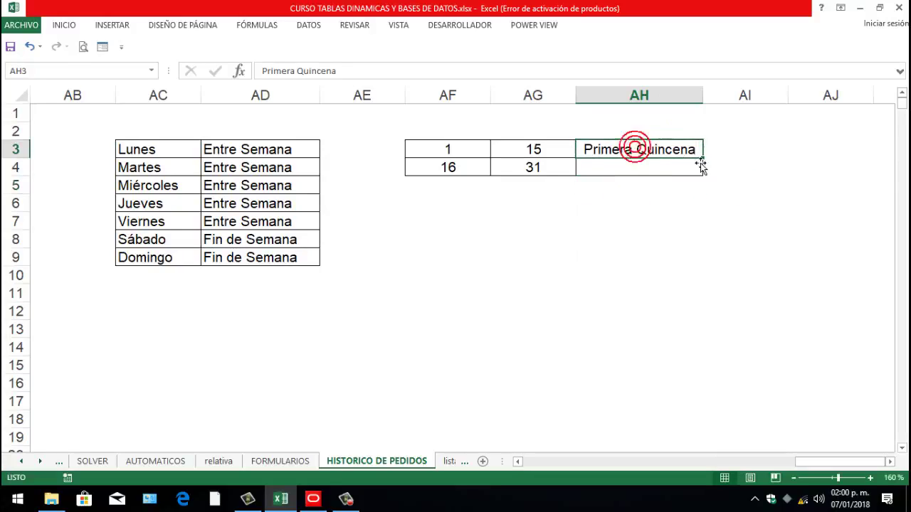
pyautogui.moveTo(703, 158); pyautogui.dragTo(709, 179)
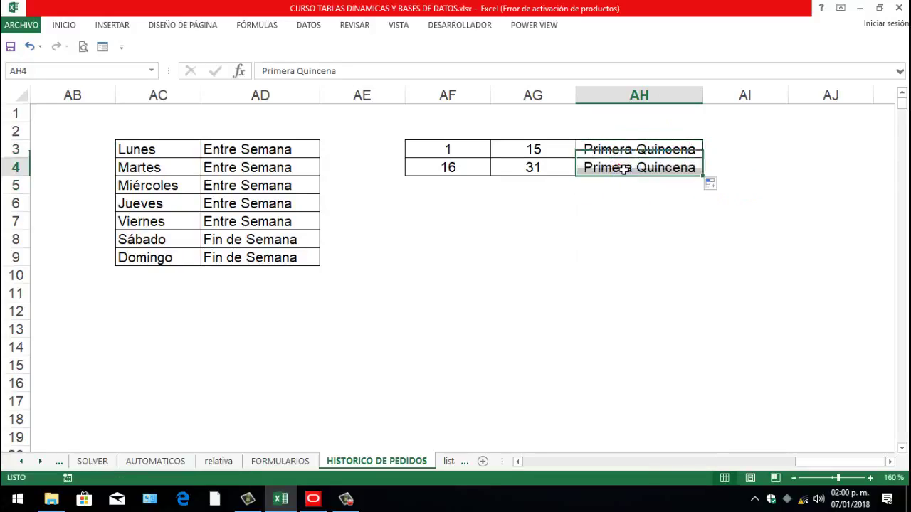
pyautogui.doubleClick(619, 166)
pyautogui.moveTo(632, 168); pyautogui.dragTo(583, 168)
pyautogui.write('Segu')
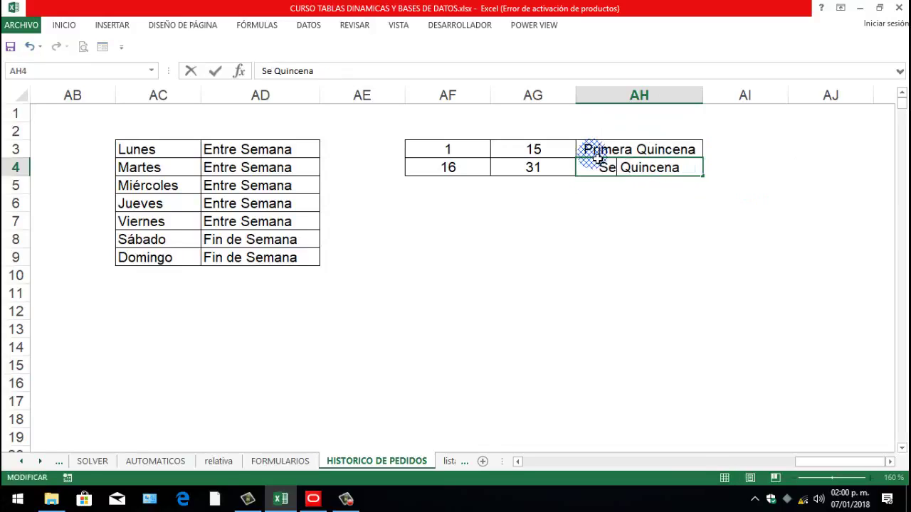
pyautogui.write('nda')
pyautogui.press('Return')
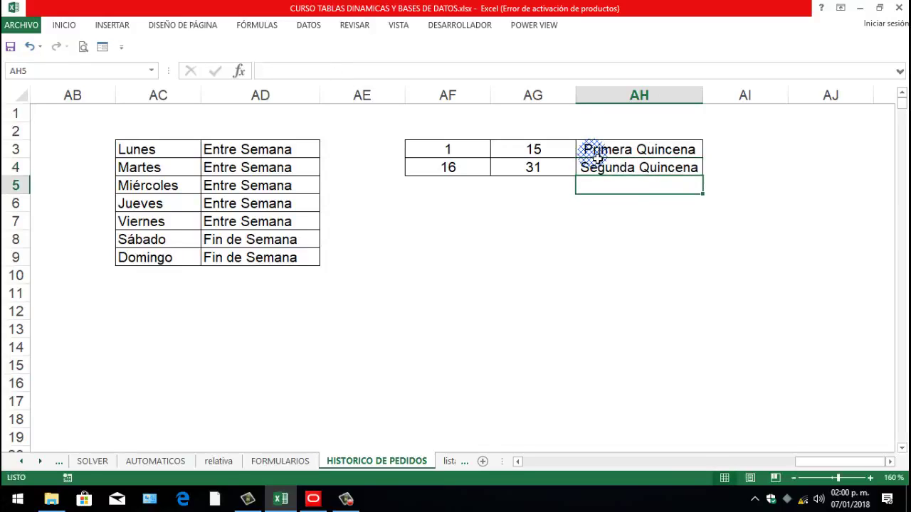
# Define the name quincena for the range AF3:AH4 with workbook scope.
pyautogui.click(539, 186)
pyautogui.click(472, 154)
pyautogui.moveTo(472, 153); pyautogui.dragTo(646, 167)
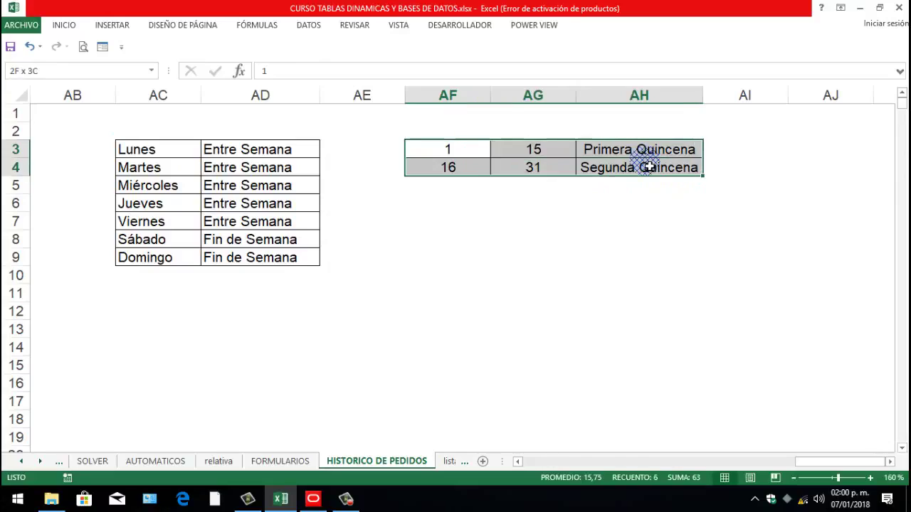
pyautogui.rightClick(518, 162)
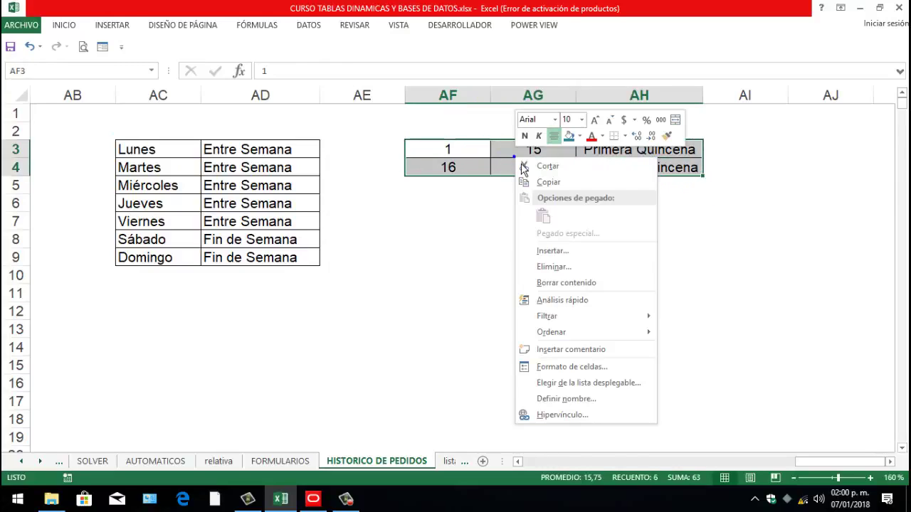
pyautogui.click(572, 397)
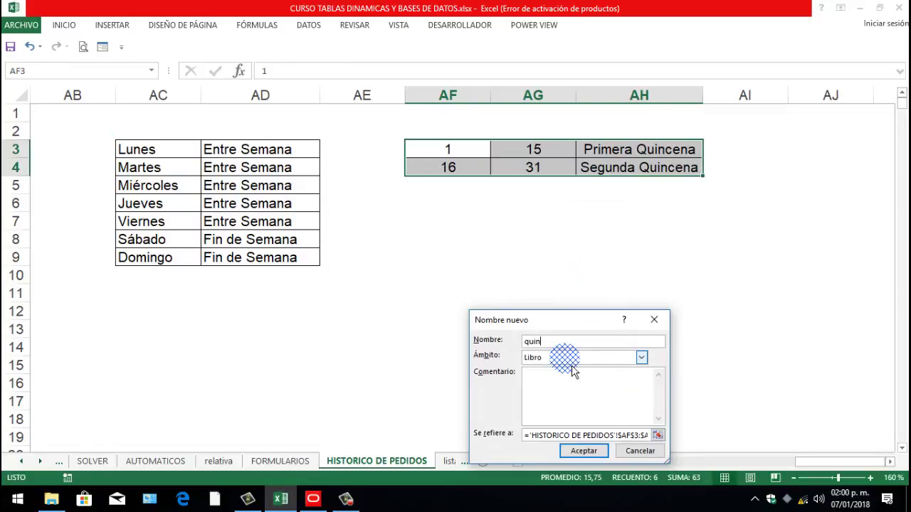
pyautogui.write('quincena')
pyautogui.click(584, 450)
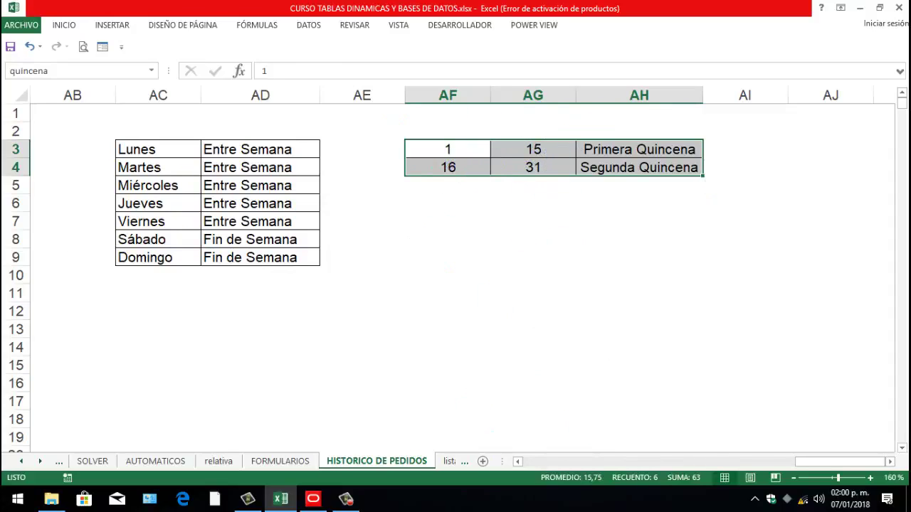
# Start a BUSCARV function in E3 of the Quincena column with d3 as the lookup value.
pyautogui.moveTo(809, 459); pyautogui.dragTo(549, 490)
pyautogui.click(403, 150)
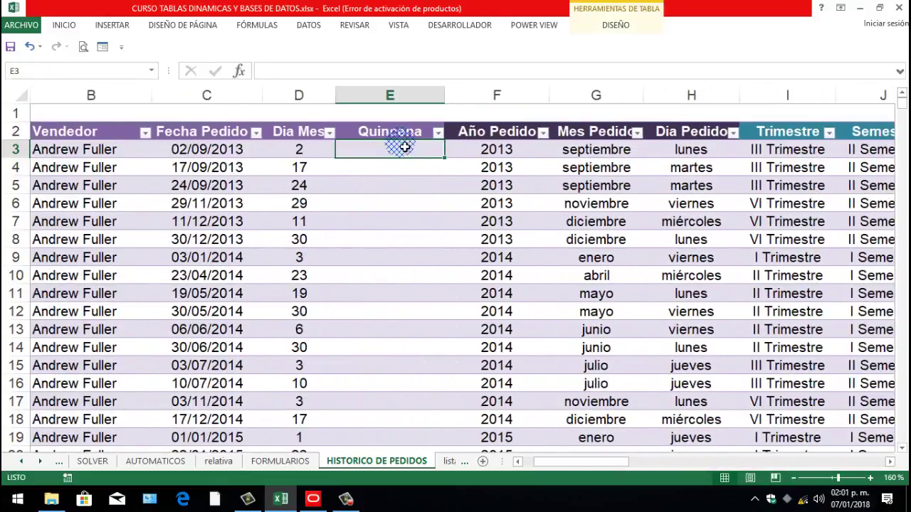
pyautogui.click(265, 25)
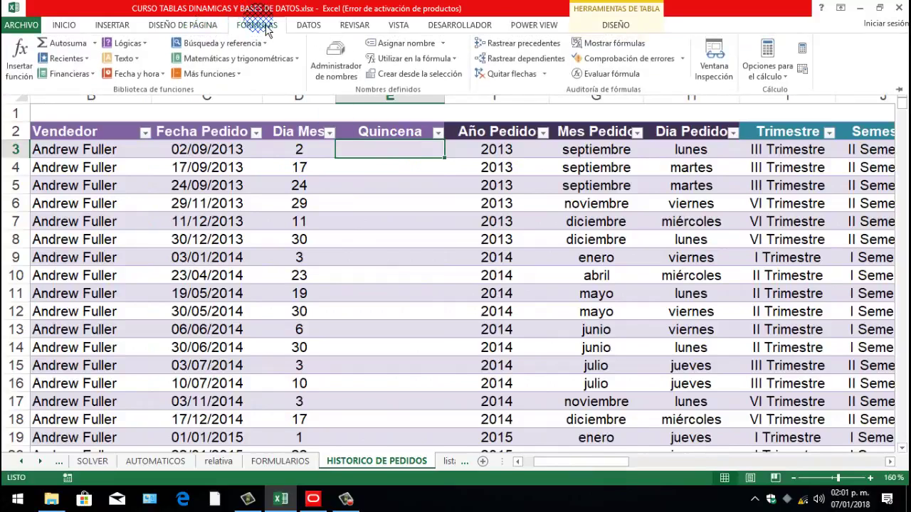
pyautogui.click(245, 43)
pyautogui.click(220, 107)
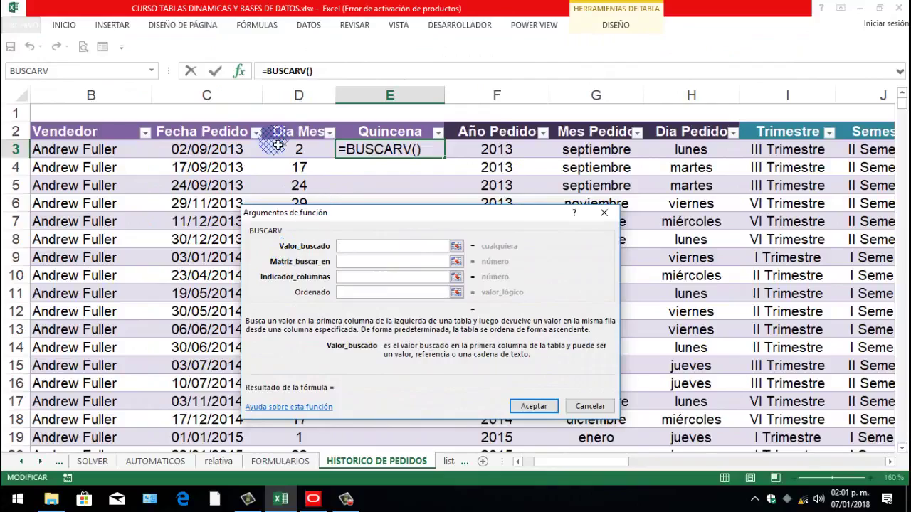
pyautogui.write('d3')
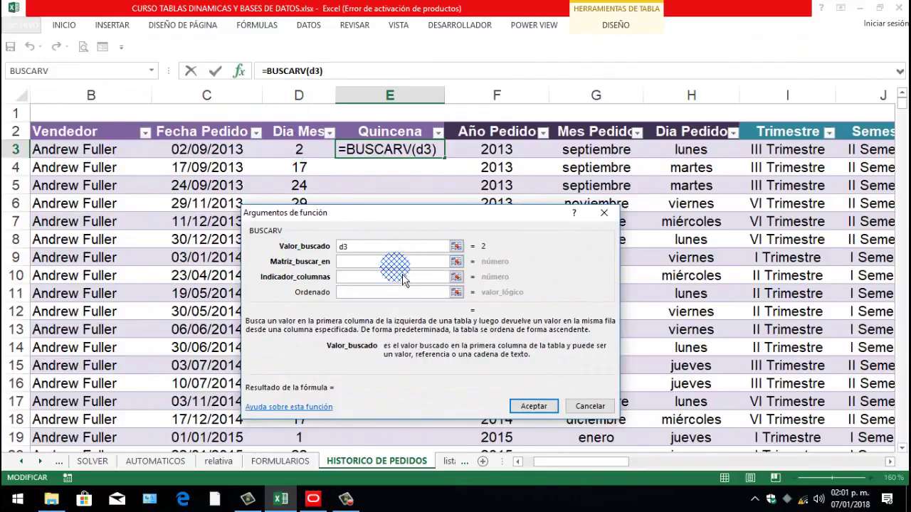
pyautogui.click(397, 262)
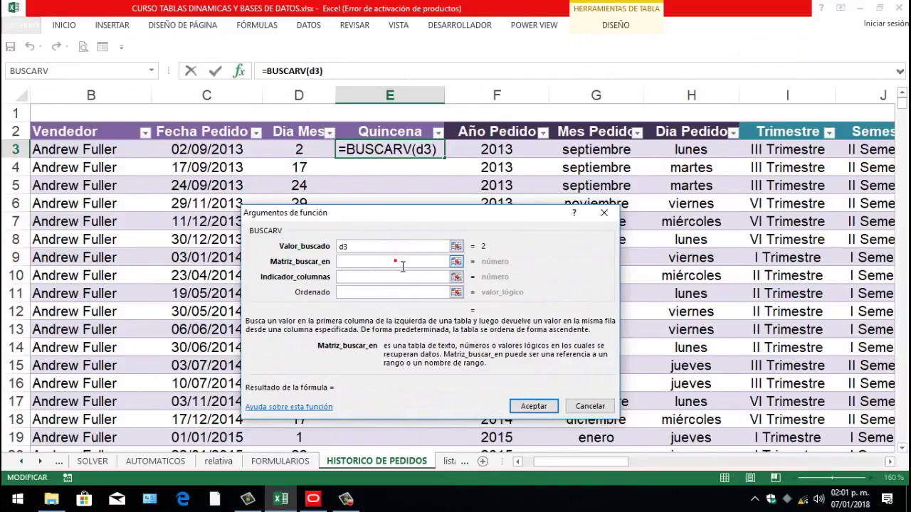